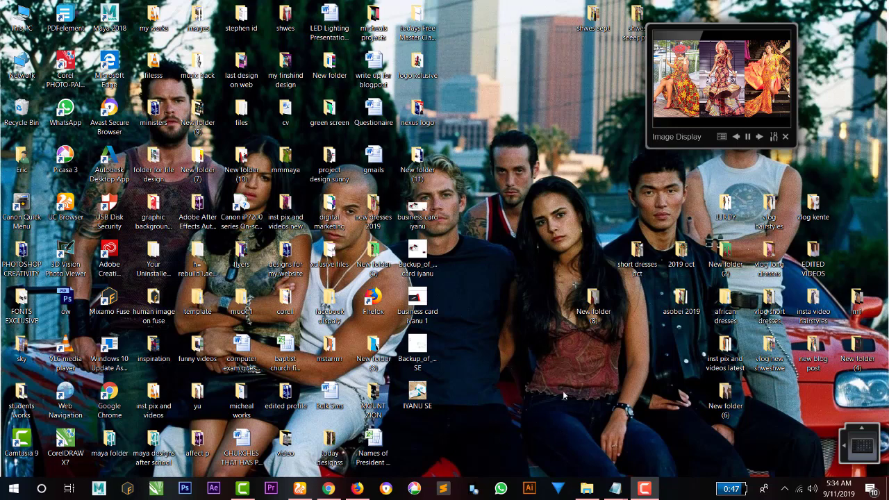
# - Switch to Chrome, search Google for "google analytics" in a new tab and open the Google Analytics site
pyautogui.click(332, 489)
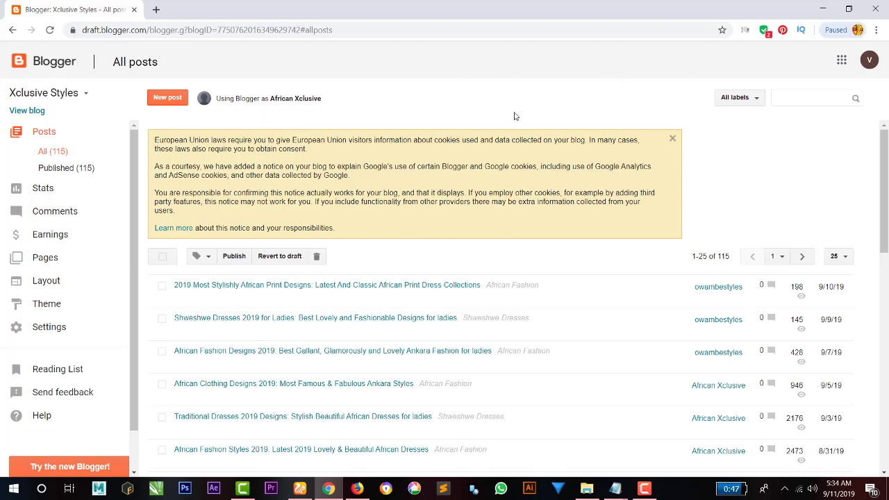
pyautogui.click(155, 10)
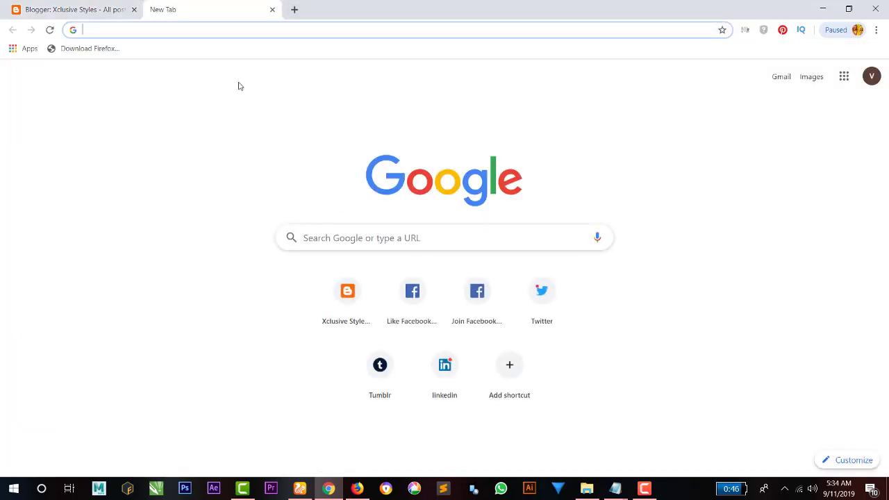
pyautogui.write('go')
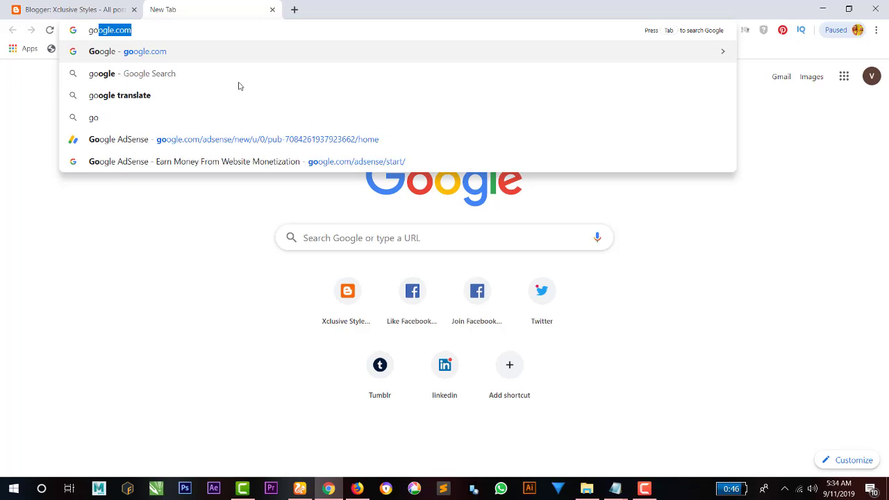
pyautogui.write('ogle')
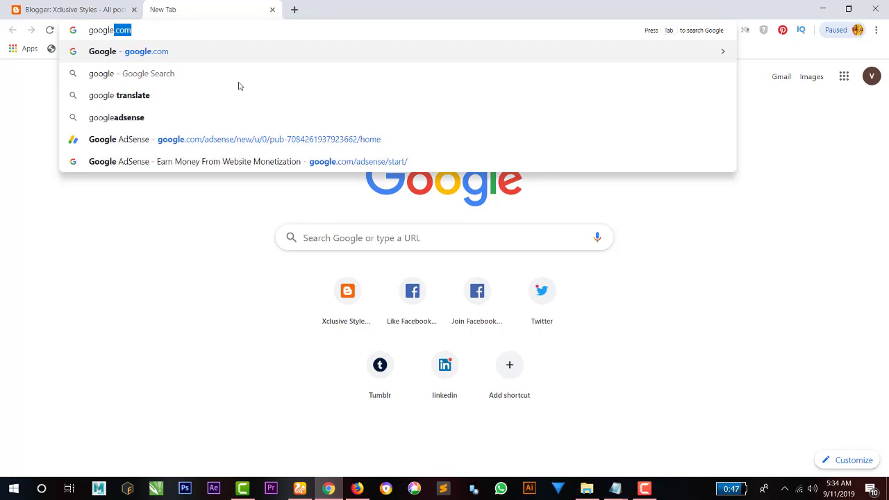
pyautogui.write(' anal')
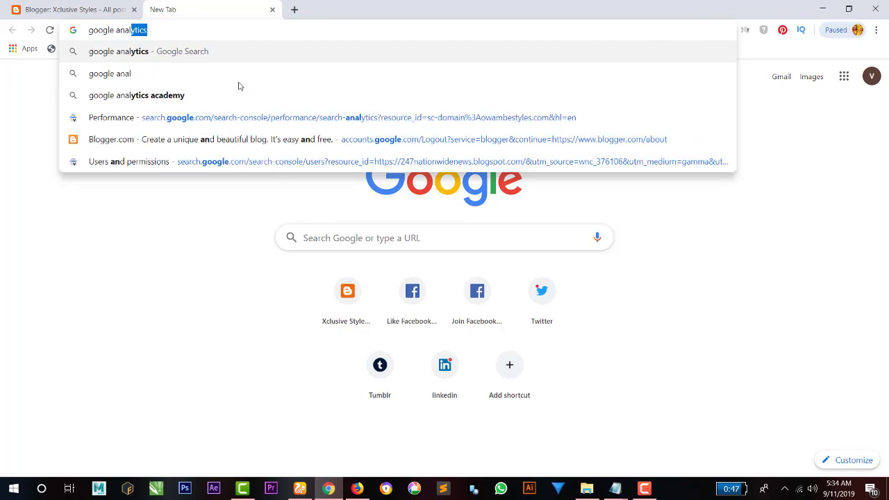
pyautogui.press('Return')
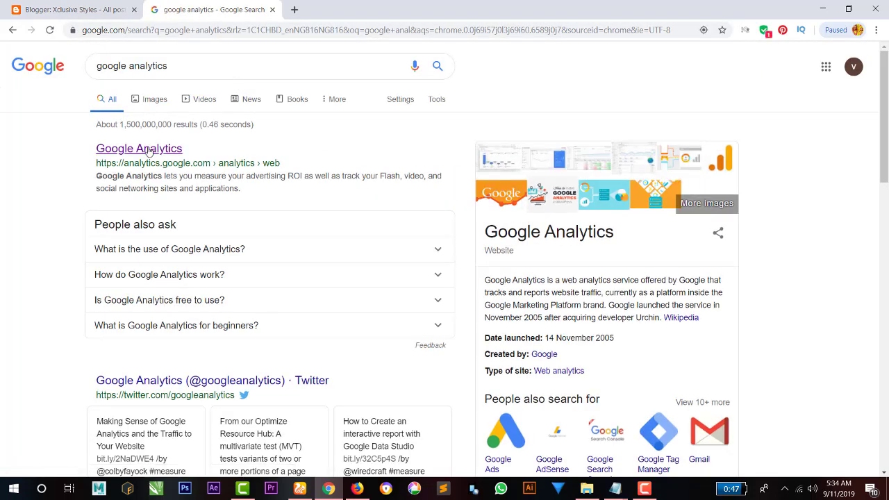
pyautogui.click(147, 150)
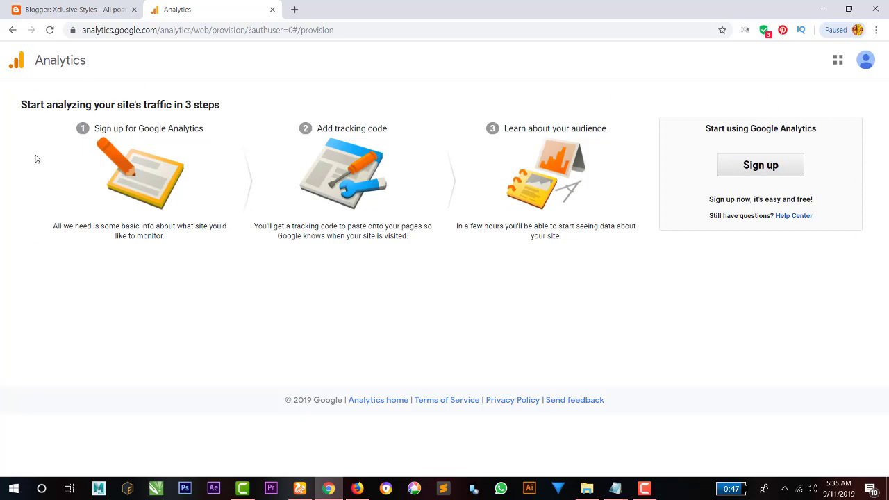
# - Start the Analytics sign-up and enter "xclusive styles" as the account name, checking it against the Blogger blog's title
pyautogui.click(761, 172)
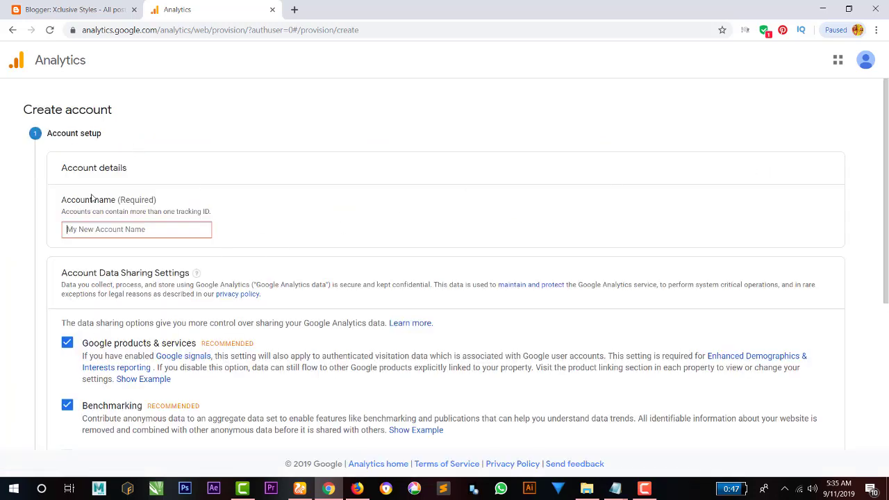
pyautogui.click(106, 231)
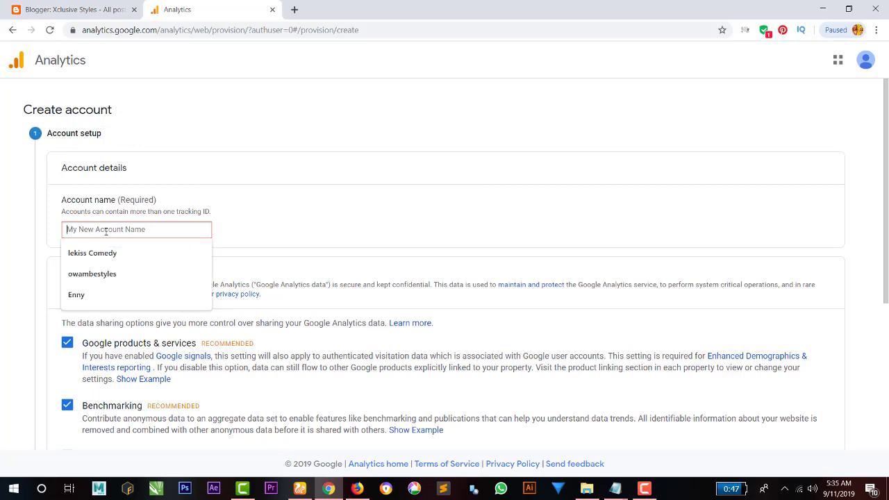
pyautogui.write('xclusive styles')
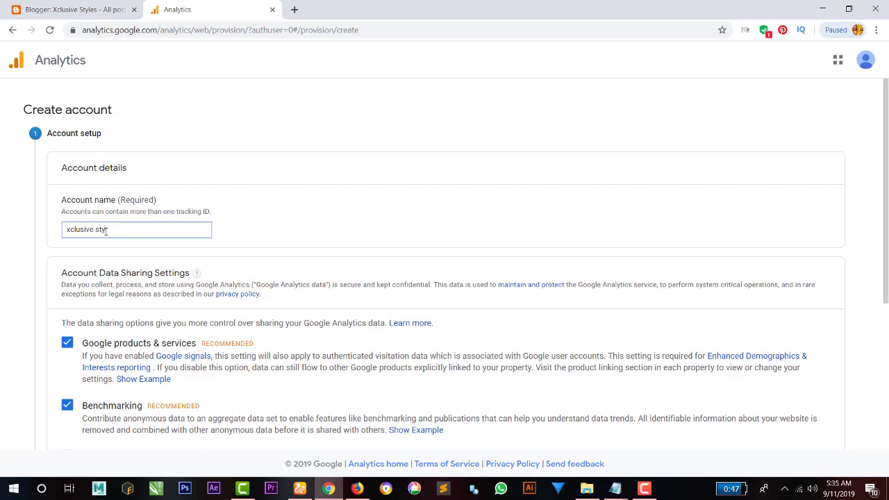
pyautogui.click(73, 8)
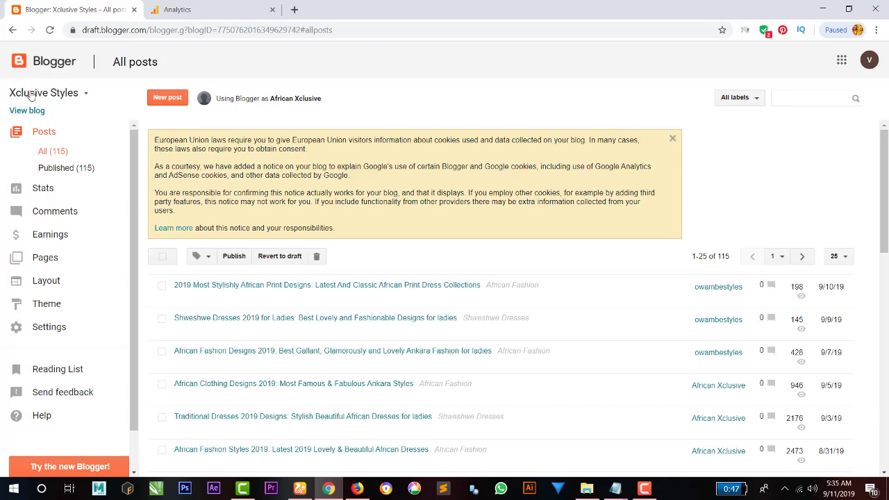
pyautogui.click(206, 9)
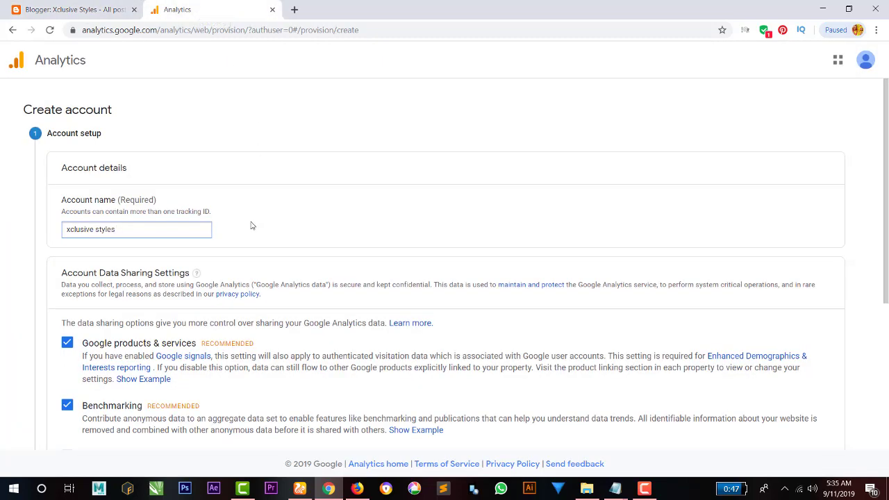
# - Review the account data sharing settings, keep all four options enabled and continue to the measurement choice
pyautogui.scroll(-1, 252, 226)
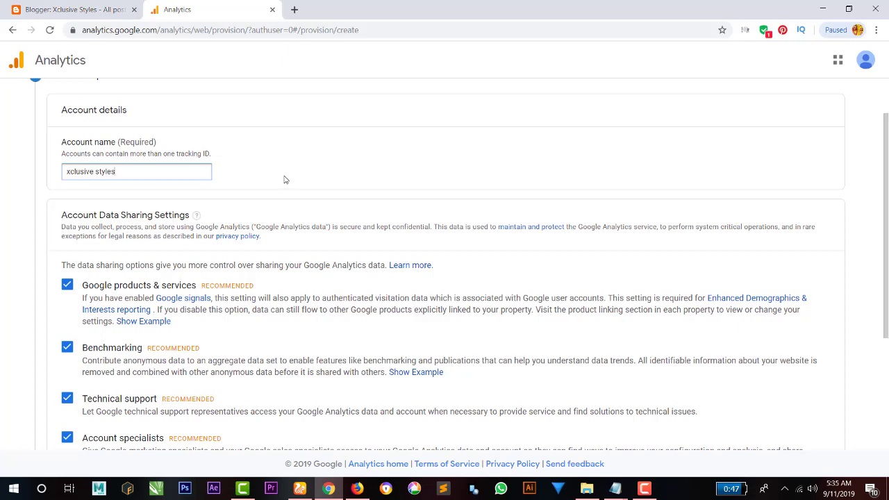
pyautogui.scroll(-3, 284, 179)
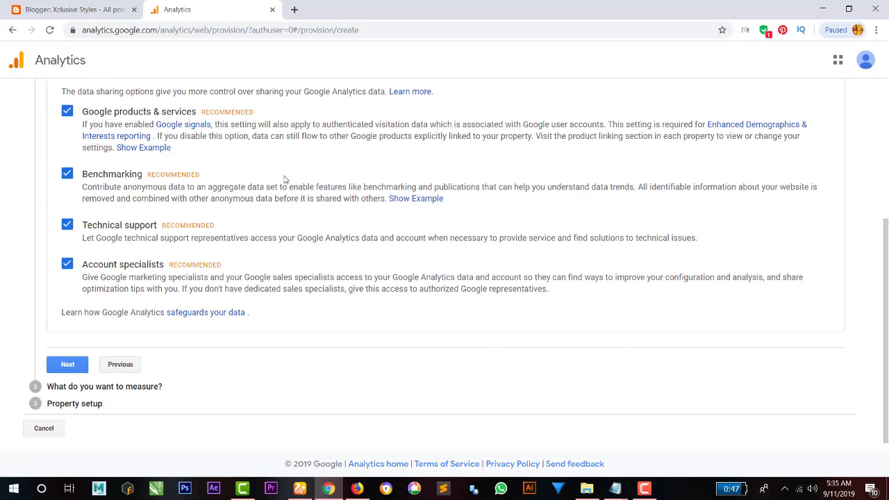
pyautogui.click(69, 368)
pyautogui.scroll(3, 90, 313)
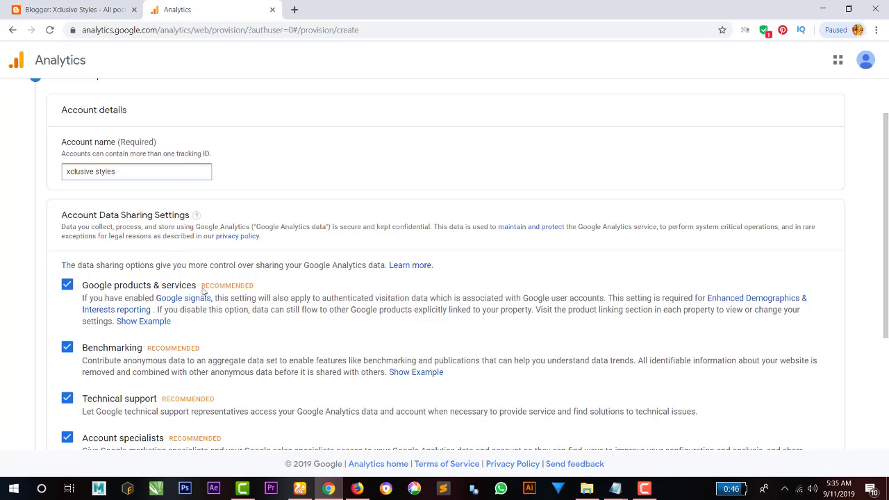
pyautogui.scroll(-1, 159, 339)
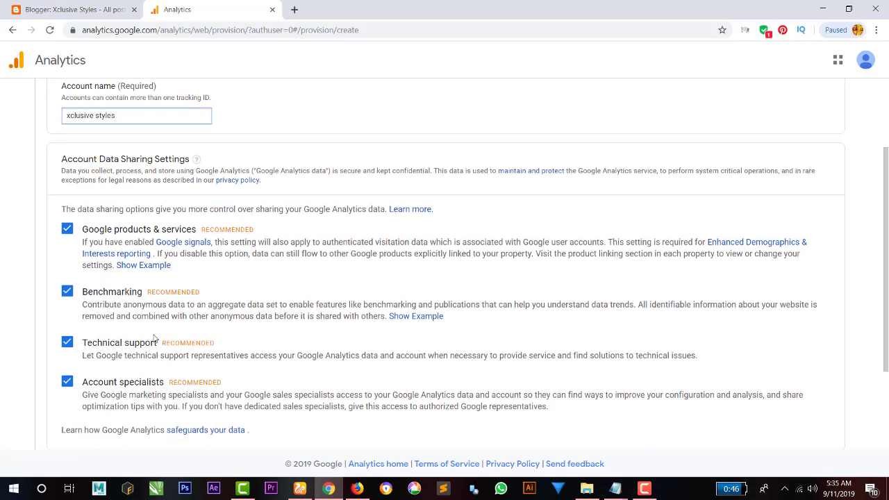
pyautogui.scroll(-2, 267, 314)
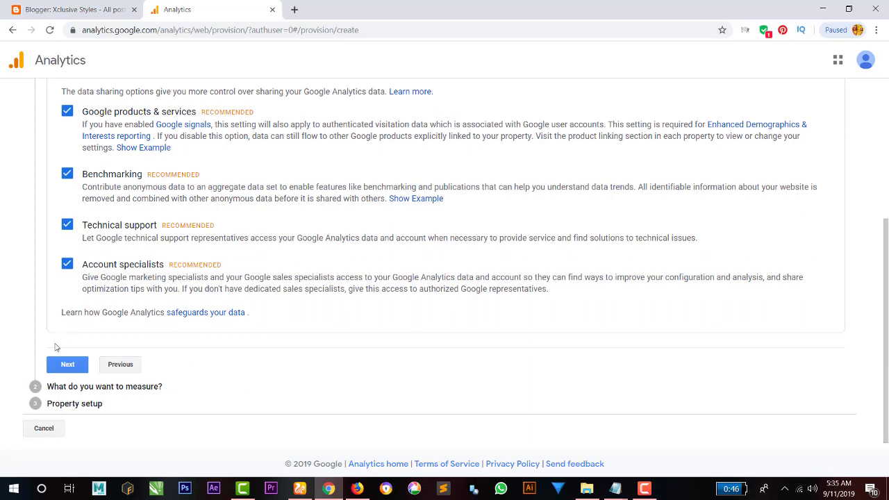
pyautogui.click(66, 365)
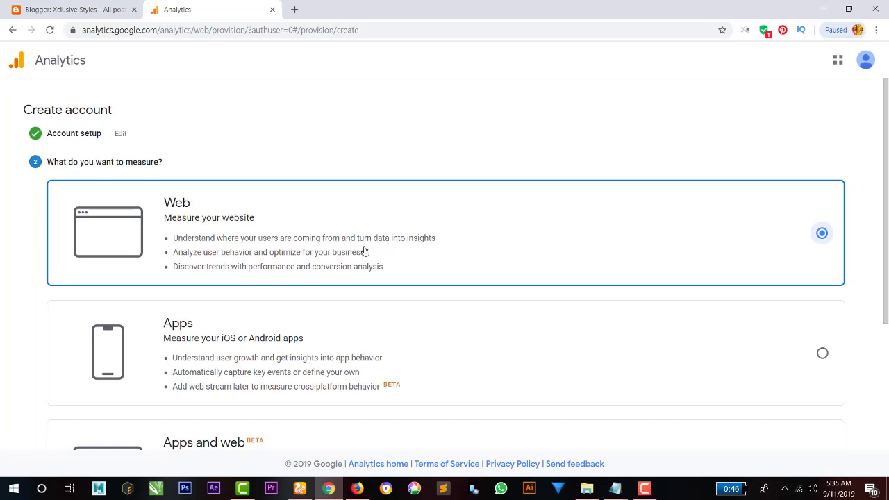
# - Choose "Apps and web" as what to measure and continue to the property setup
pyautogui.scroll(-1, 310, 254)
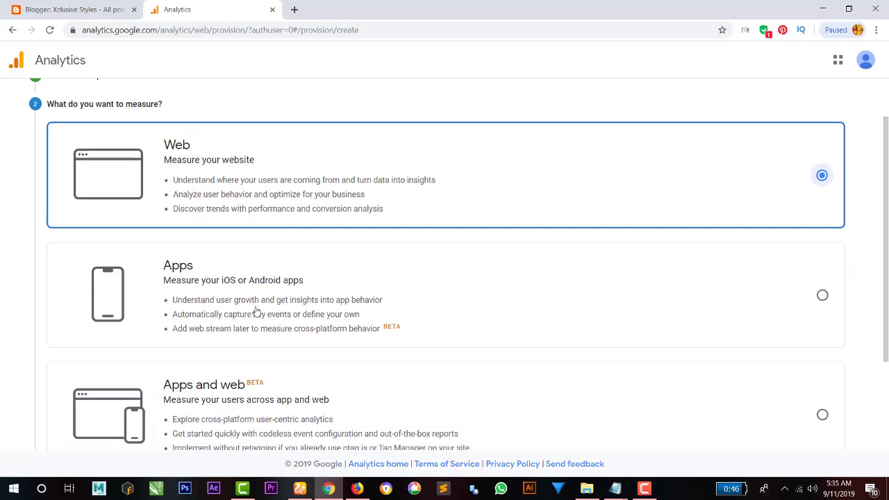
pyautogui.scroll(-2, 224, 310)
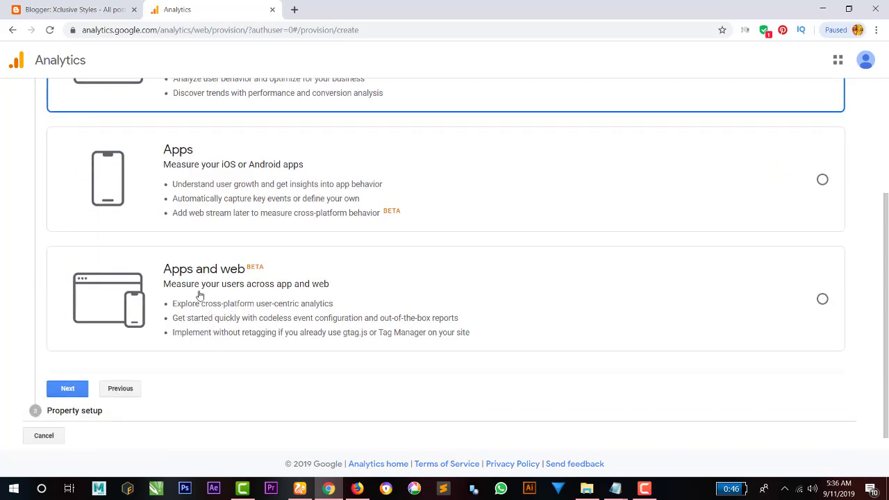
pyautogui.click(822, 300)
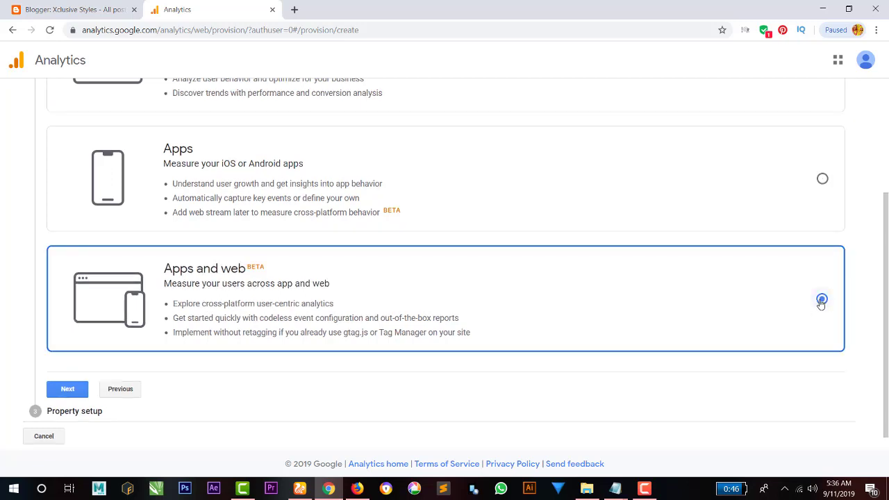
pyautogui.click(75, 393)
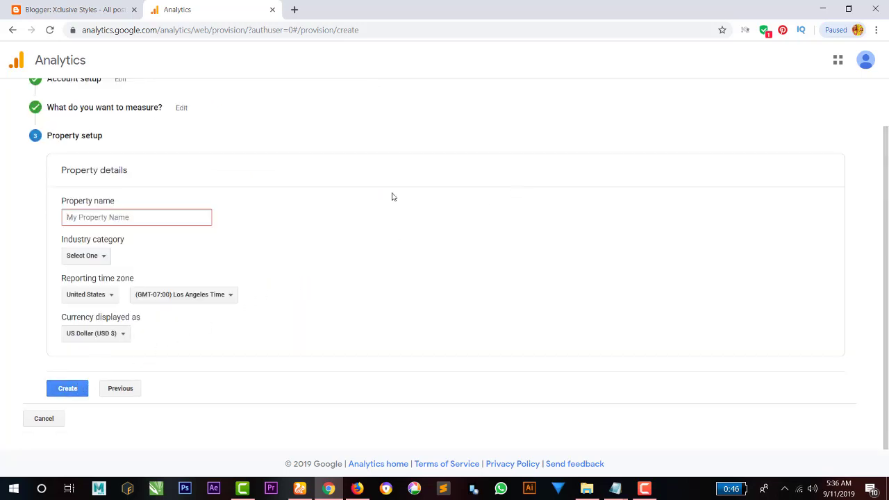
# - Enter "Xclusive Styles" as the property name, using the saved suggestion
pyautogui.click(193, 218)
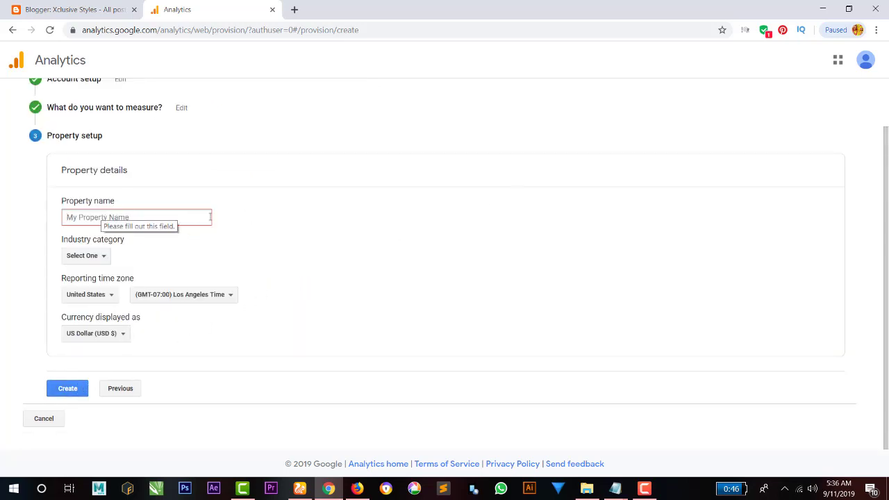
pyautogui.click(147, 219)
pyautogui.click(138, 247)
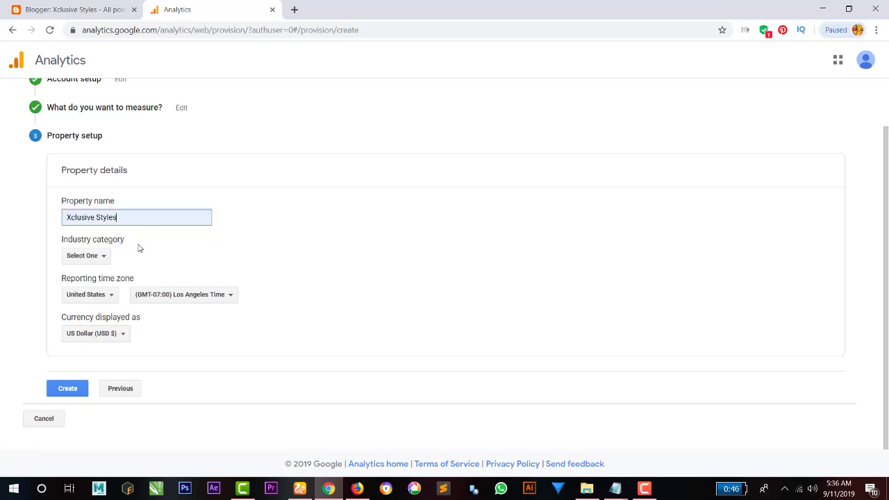
# - Look through the industry categories and set the property's category to "Beauty and Fitness"
pyautogui.click(100, 258)
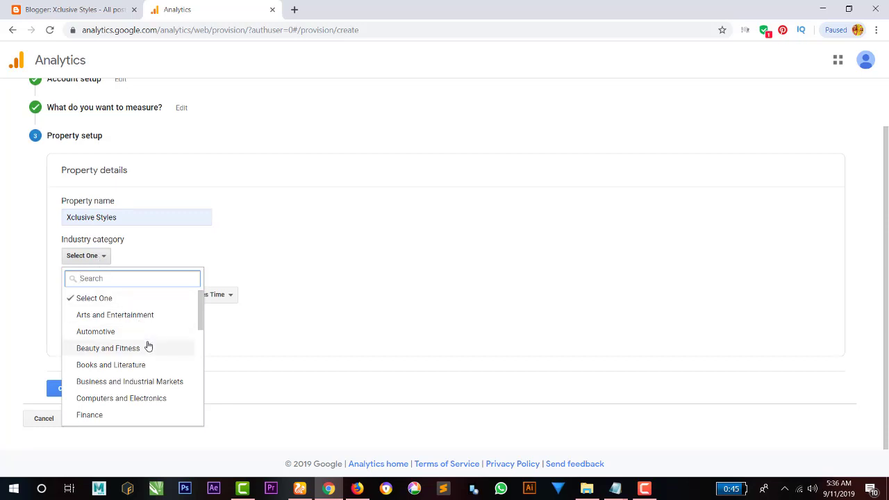
pyautogui.scroll(-2, 148, 351)
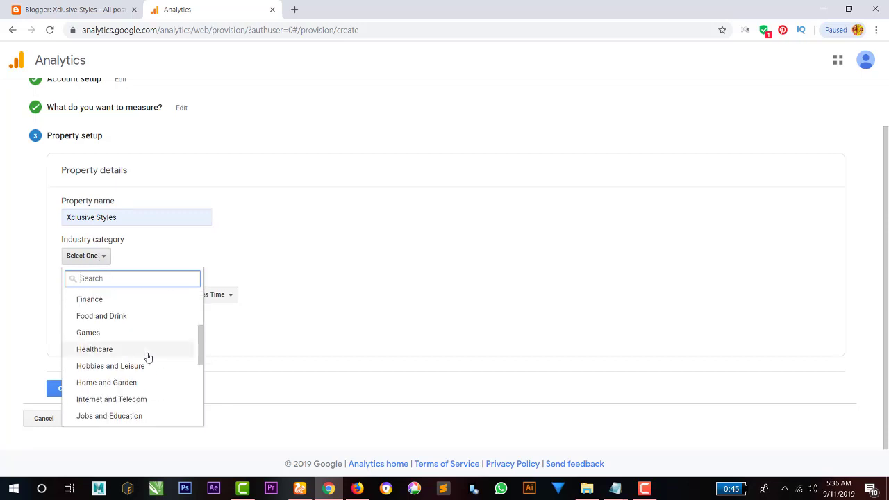
pyautogui.scroll(-2, 148, 358)
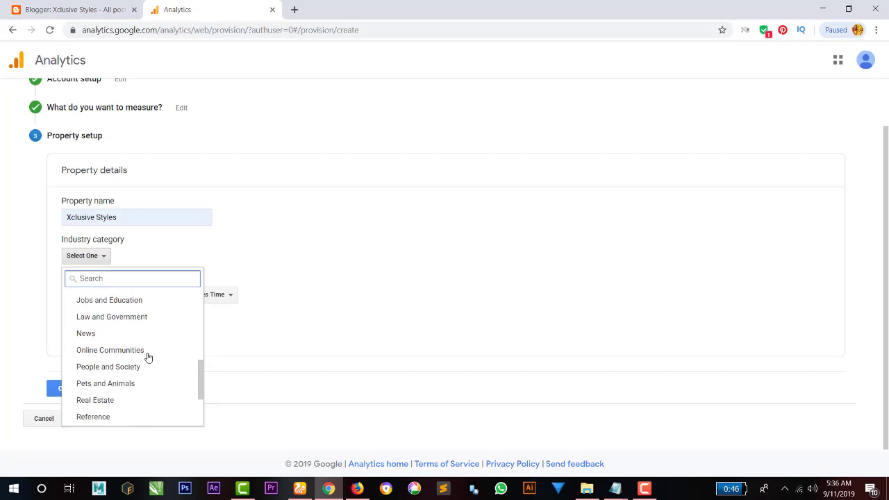
pyautogui.scroll(-1, 148, 359)
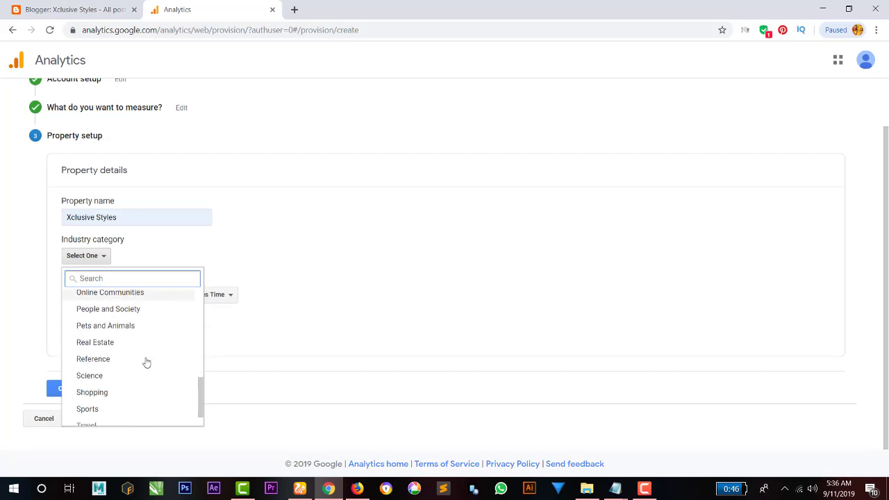
pyautogui.scroll(-1, 146, 362)
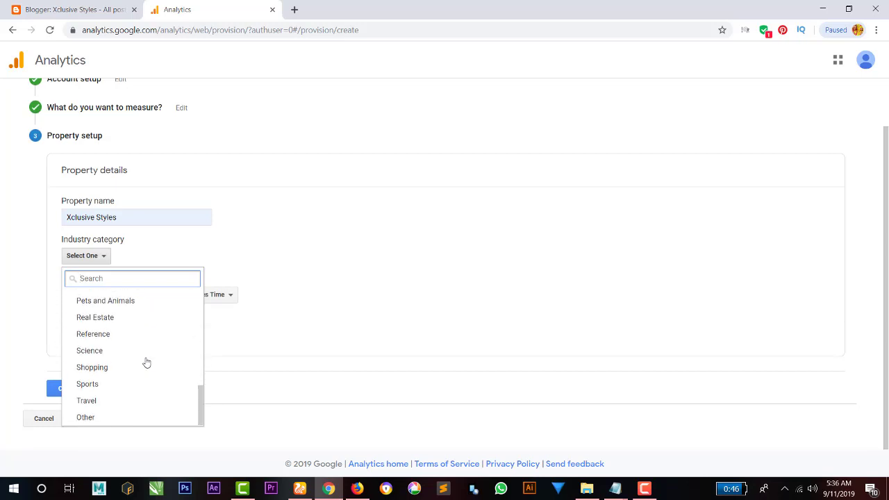
pyautogui.scroll(2, 147, 363)
pyautogui.scroll(5, 146, 360)
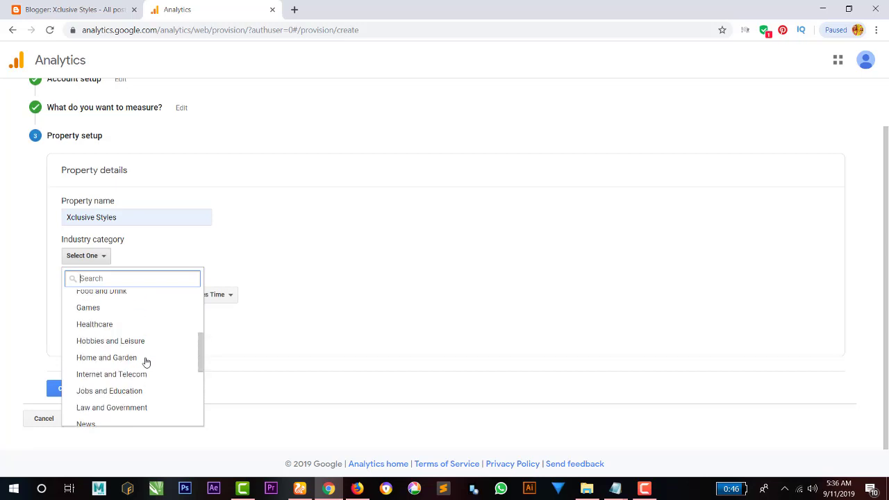
pyautogui.scroll(1, 144, 358)
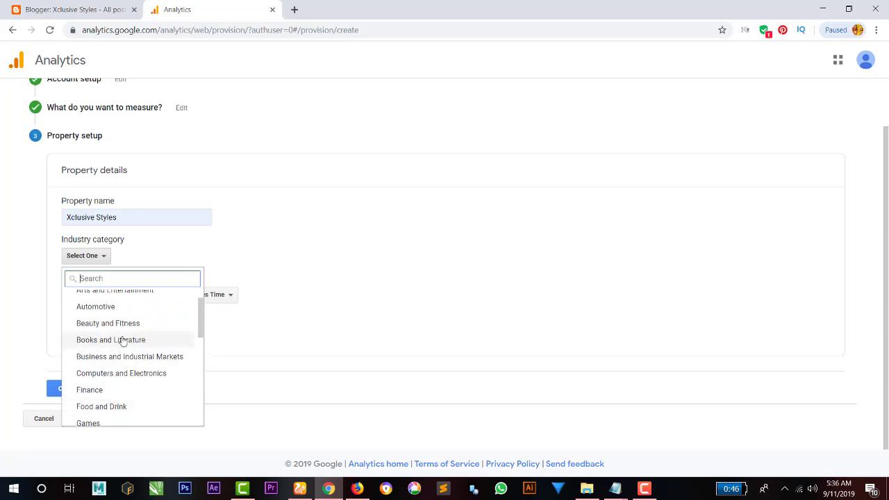
pyautogui.click(141, 325)
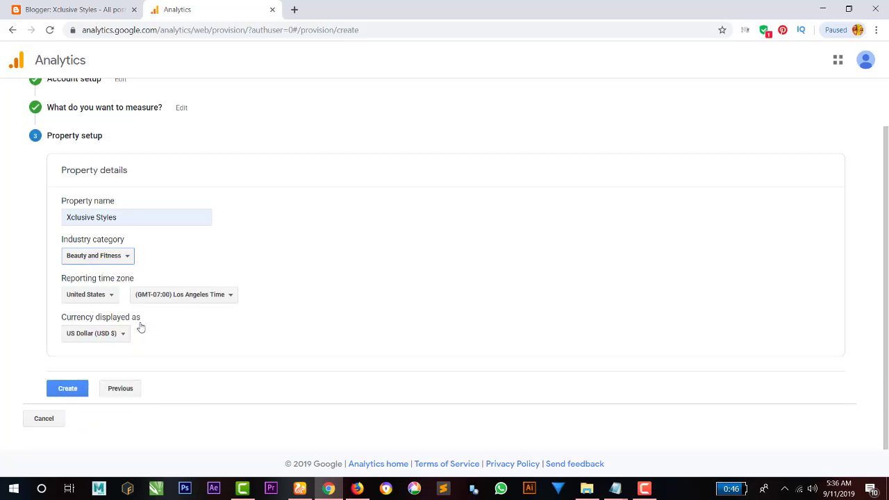
# - Browse the country list and set the reporting time zone's country to United Kingdom
pyautogui.click(108, 300)
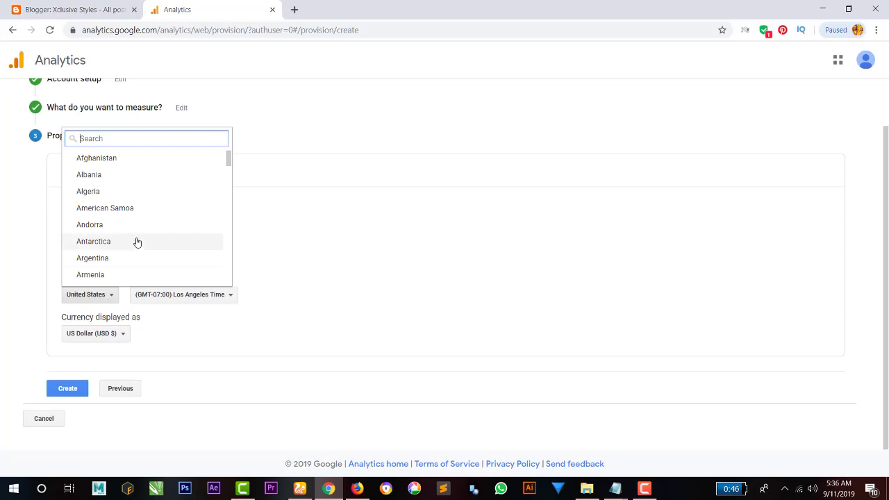
pyautogui.scroll(-12, 137, 242)
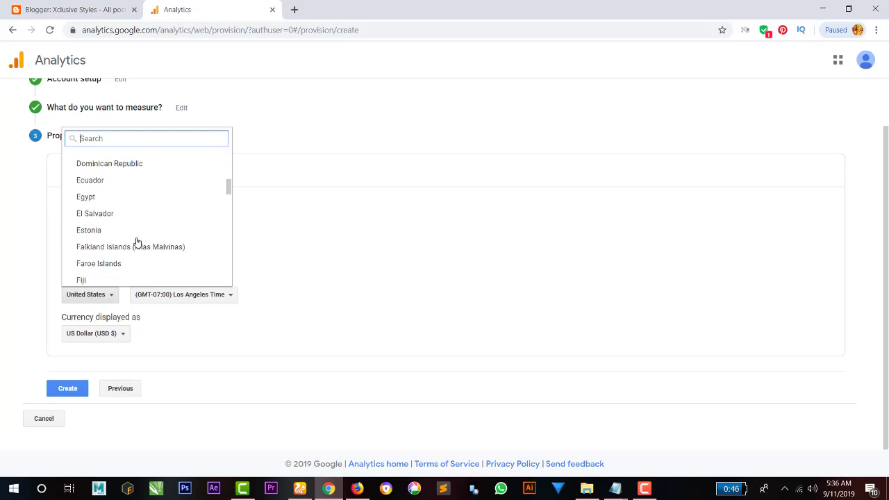
pyautogui.scroll(-18, 137, 241)
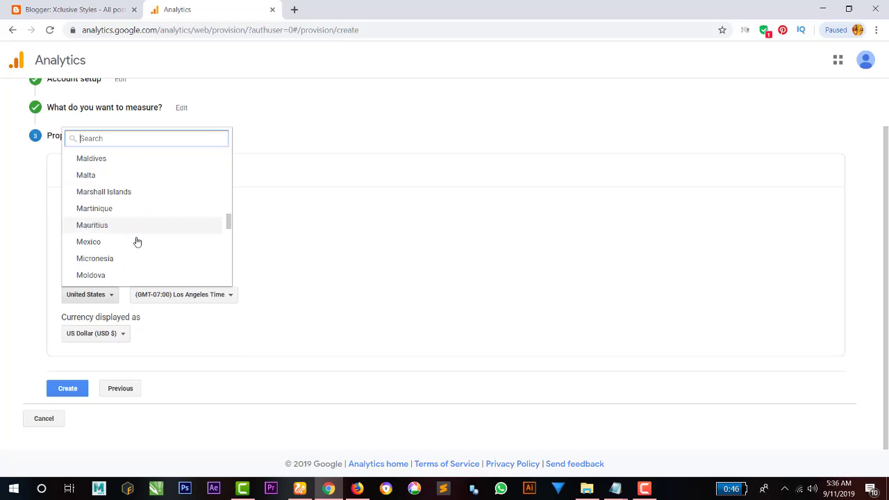
pyautogui.scroll(-5, 136, 242)
pyautogui.scroll(-9, 137, 241)
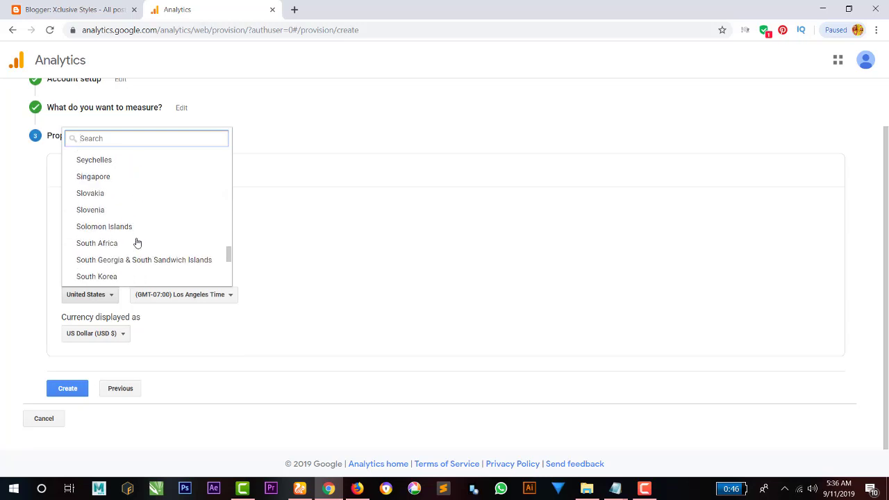
pyautogui.scroll(-5, 136, 241)
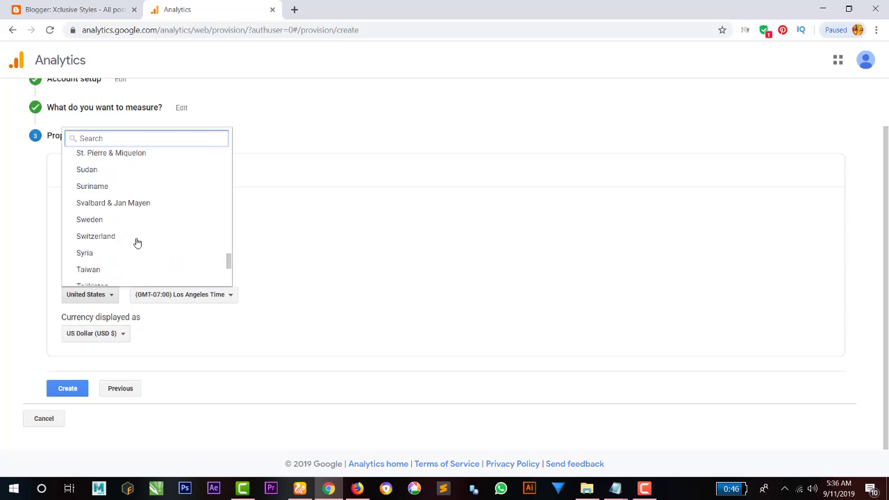
pyautogui.scroll(2, 137, 242)
pyautogui.scroll(-5, 137, 242)
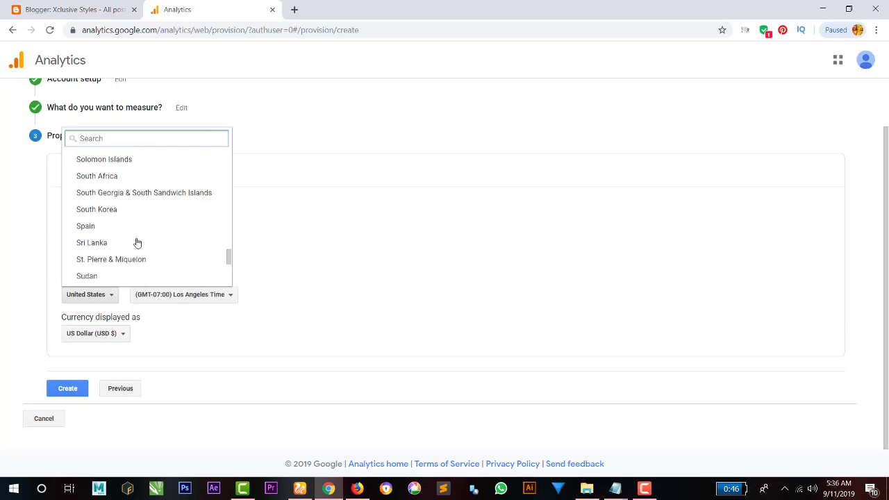
pyautogui.scroll(-3, 137, 243)
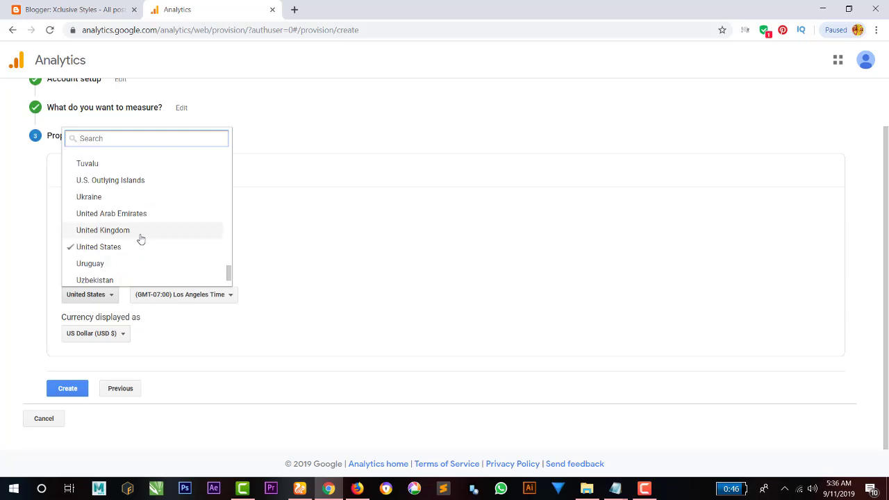
pyautogui.click(139, 236)
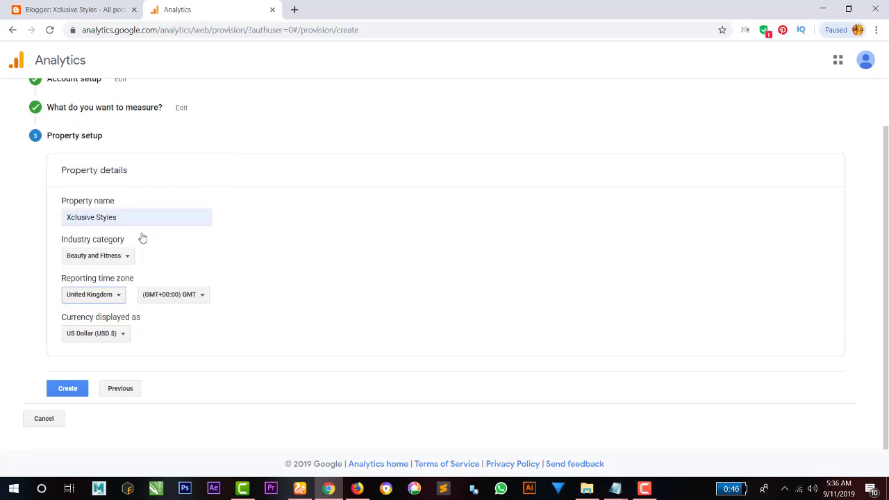
# - Check the blog's language and time zone in Blogger's Language and formatting settings, and return to Analytics
pyautogui.click(92, 10)
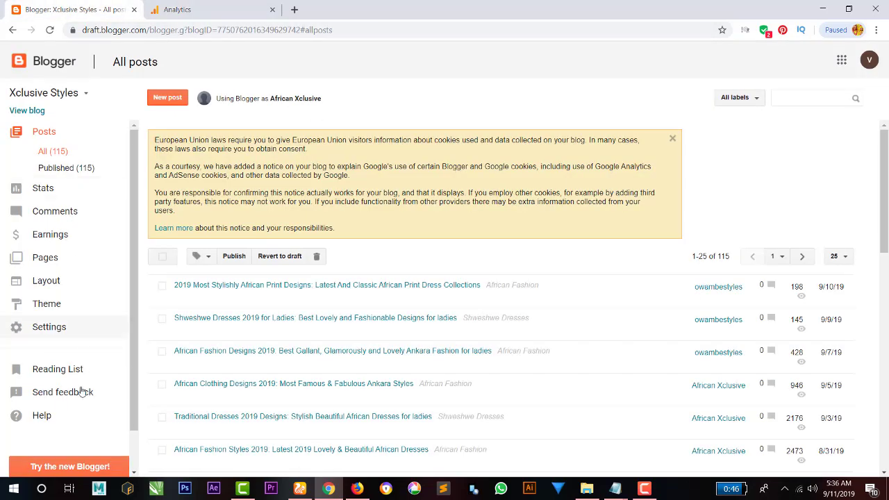
pyautogui.click(48, 327)
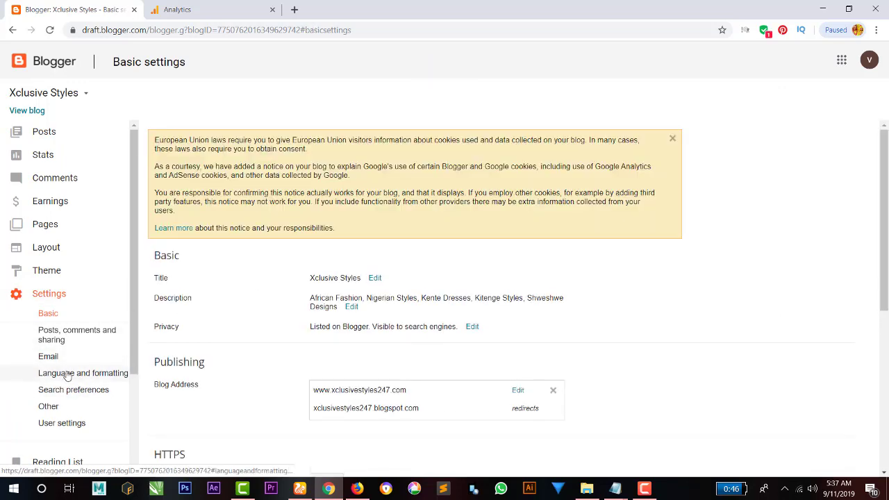
pyautogui.click(68, 374)
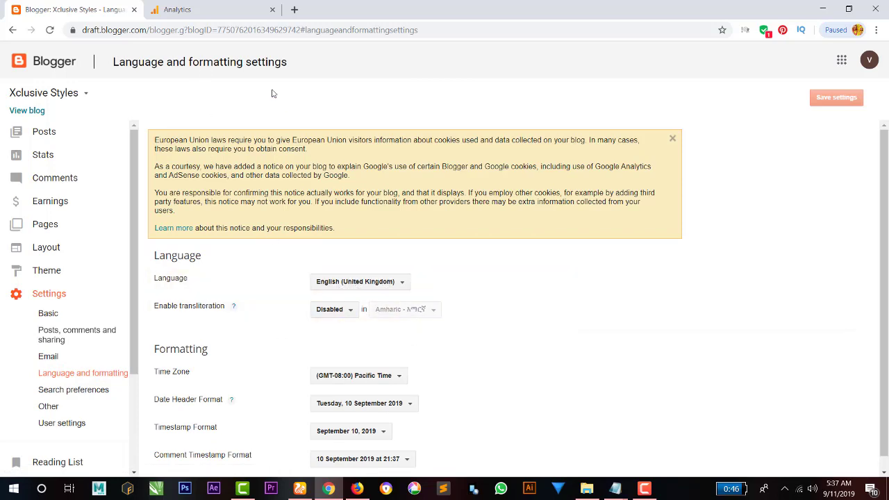
pyautogui.click(209, 13)
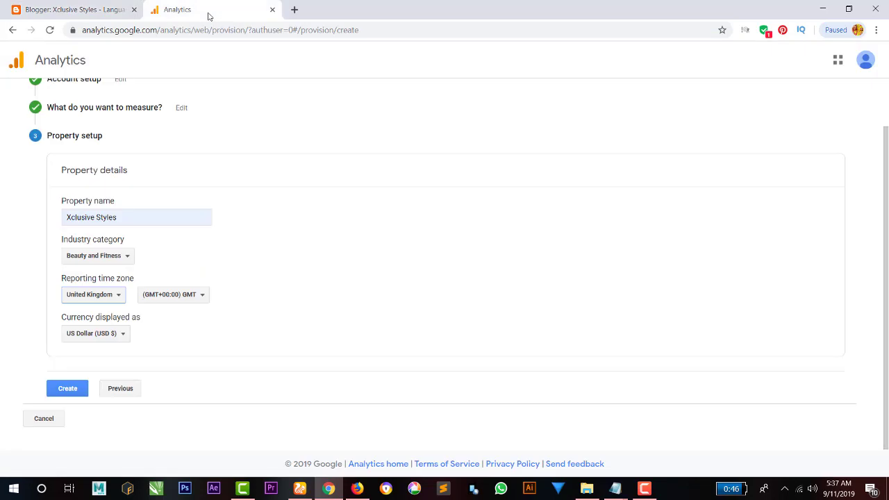
# - Set the reporting time zone to "(GMT+01:00) United Kingdom Time" and create the property
pyautogui.click(181, 297)
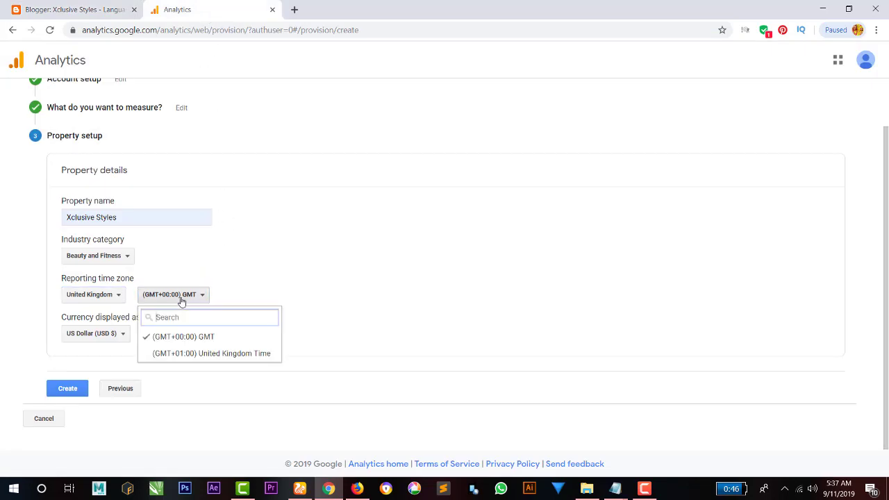
pyautogui.click(216, 355)
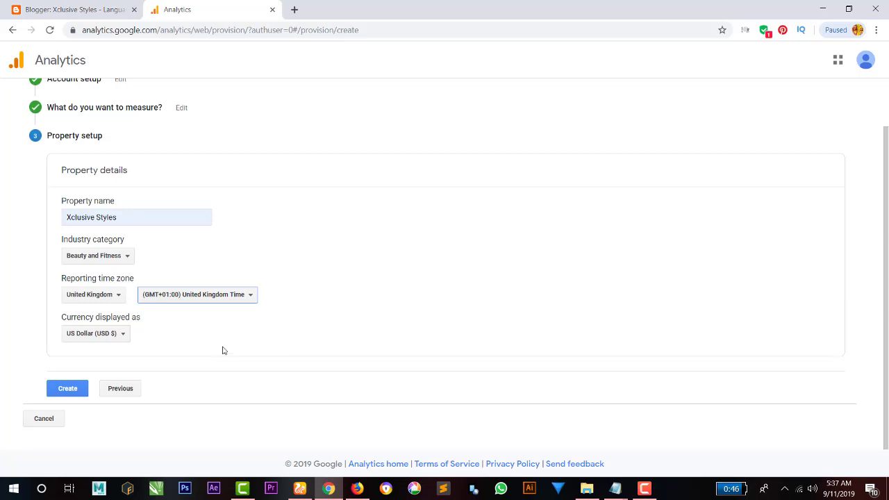
pyautogui.click(70, 390)
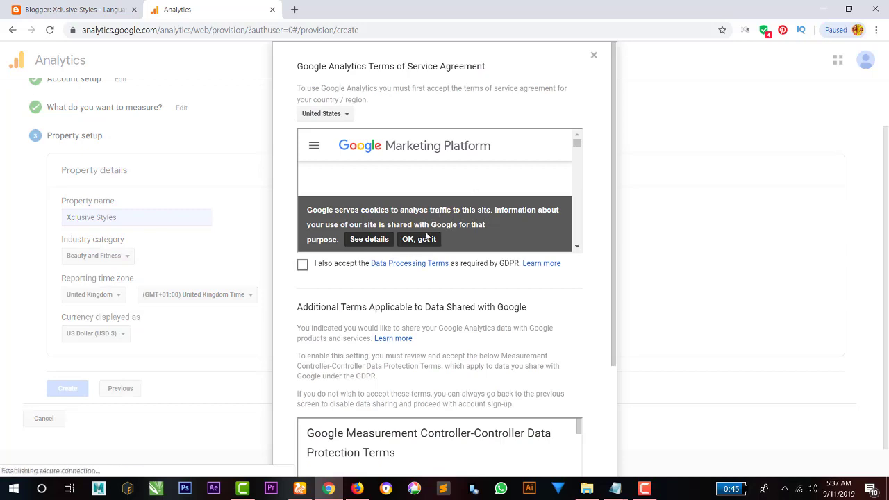
# - Accept the Google Analytics terms of service, including the GDPR Data Processing Terms and the Measurement Controller-Controller Data Protection Terms
pyautogui.click(426, 238)
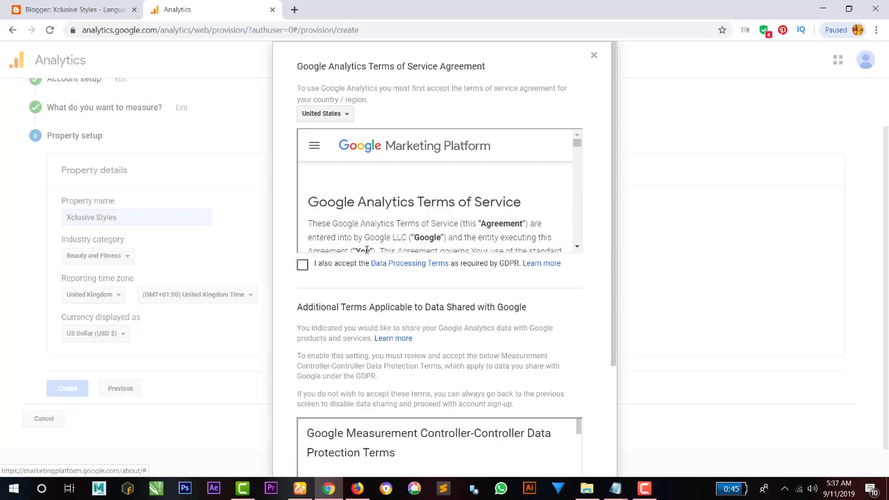
pyautogui.click(303, 266)
pyautogui.scroll(-1, 491, 296)
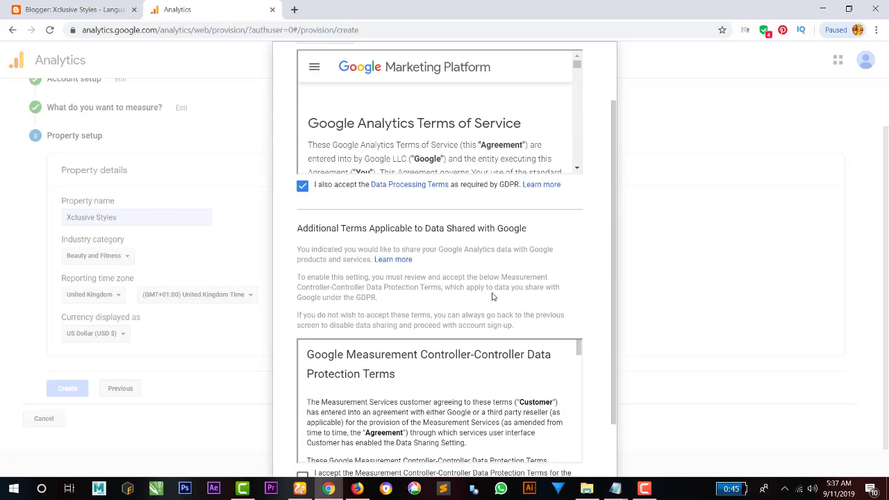
pyautogui.scroll(-1, 493, 297)
pyautogui.click(301, 408)
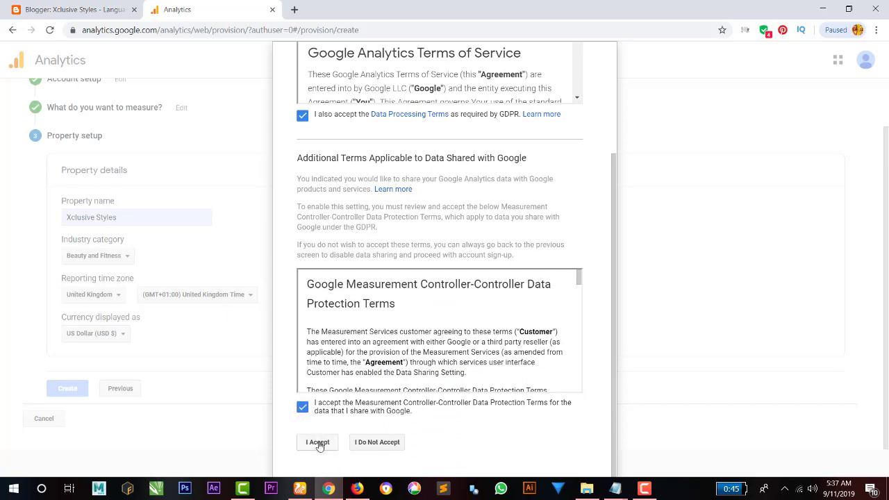
pyautogui.click(318, 444)
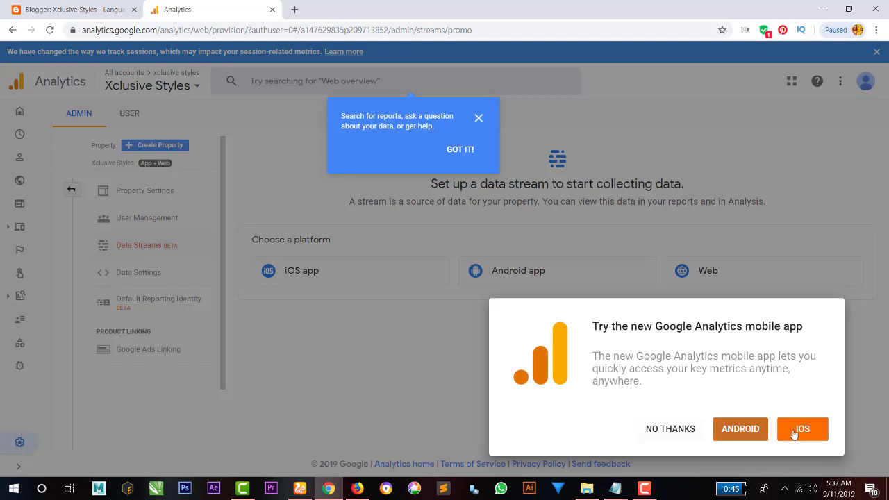
# - Decline the mobile app offer, dismiss the search tip, and review and save the Xclusive Styles property settings
pyautogui.click(676, 431)
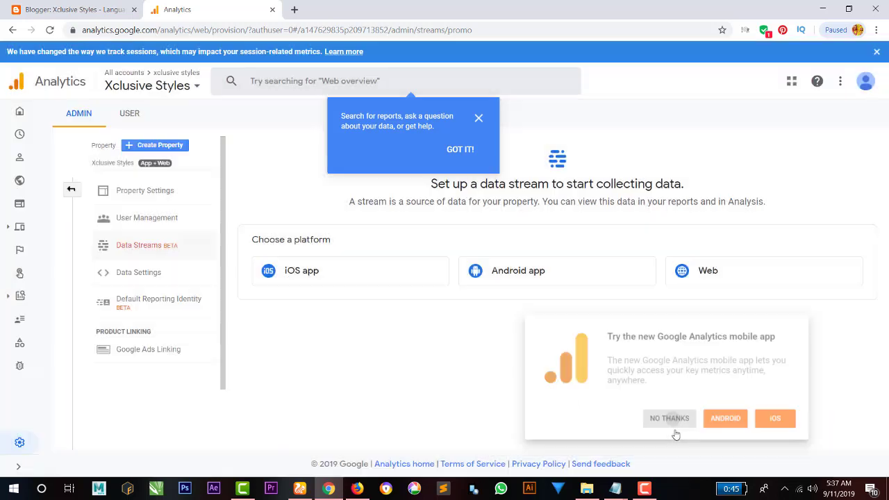
pyautogui.click(149, 197)
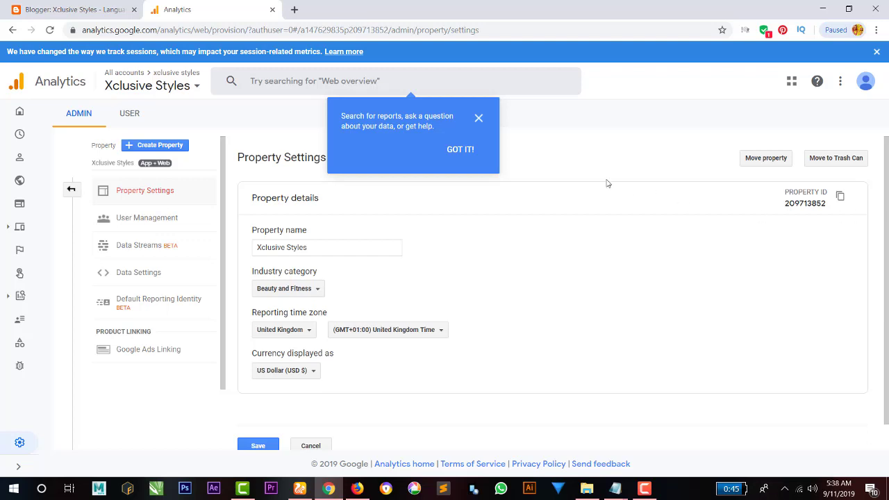
pyautogui.click(441, 152)
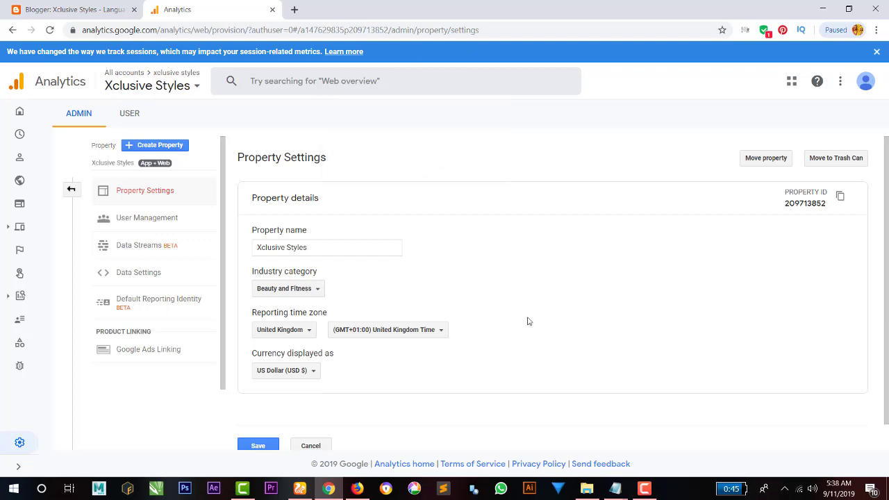
pyautogui.scroll(-1, 528, 321)
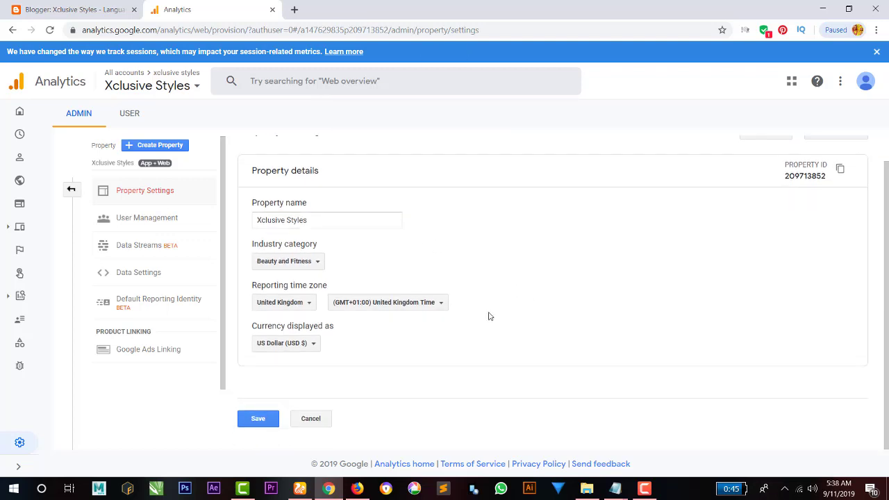
pyautogui.click(256, 420)
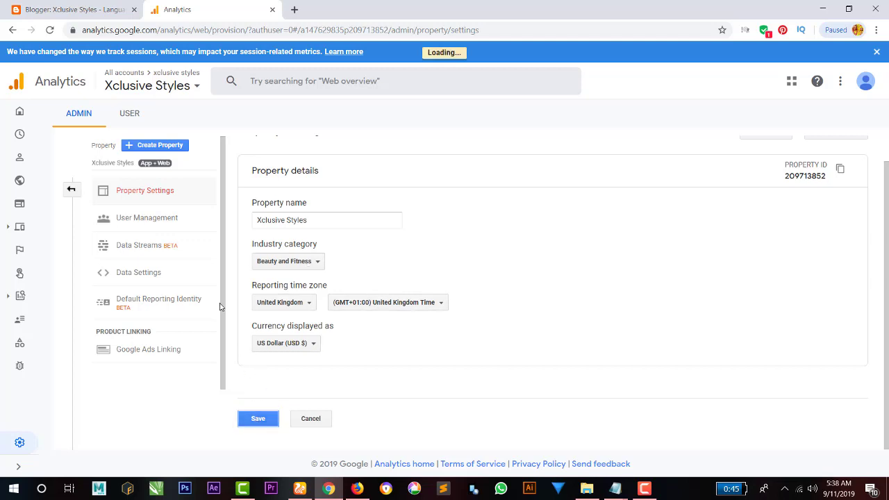
# - Examine the user permissions of the Xclusive Styles property and return to the admin overview
pyautogui.click(171, 223)
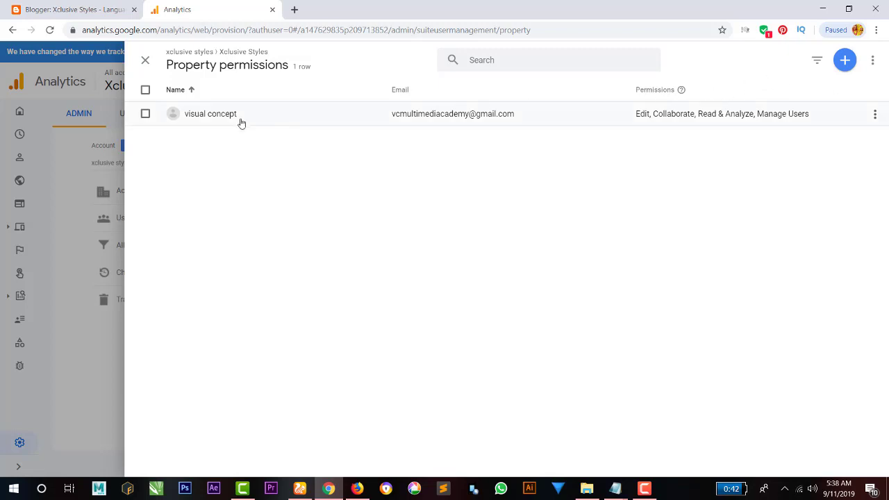
pyautogui.click(145, 113)
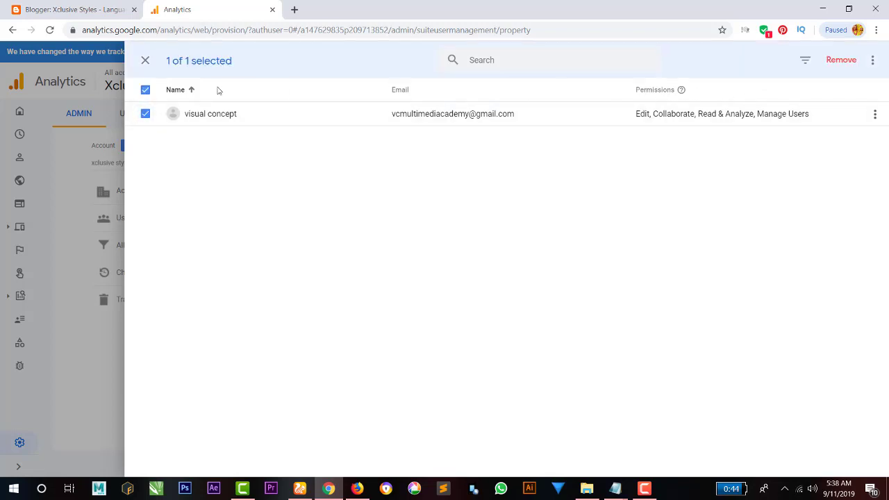
pyautogui.click(146, 61)
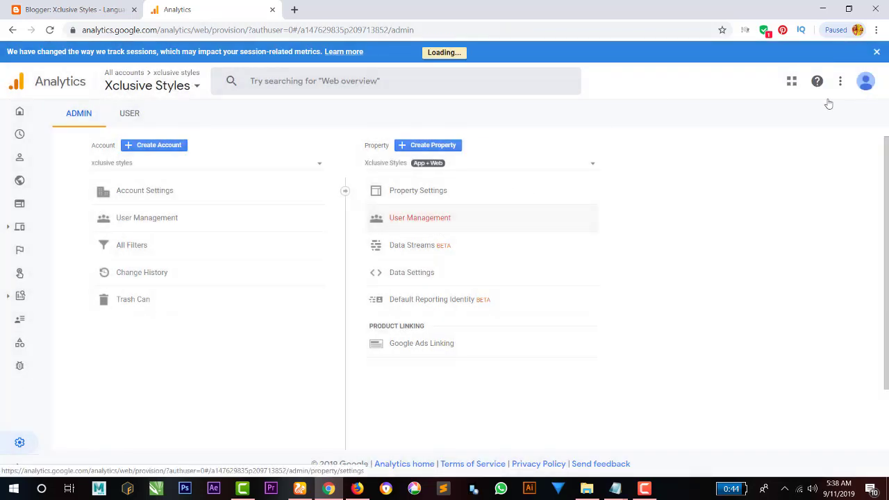
pyautogui.click(432, 198)
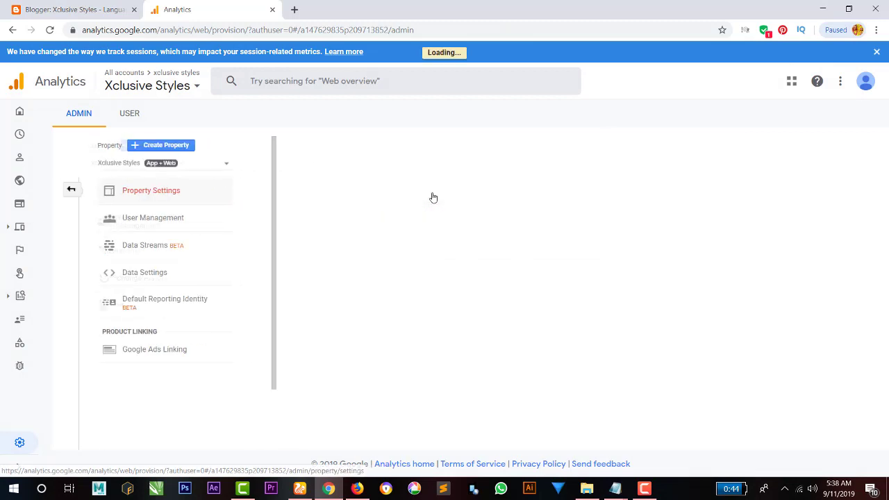
pyautogui.click(162, 219)
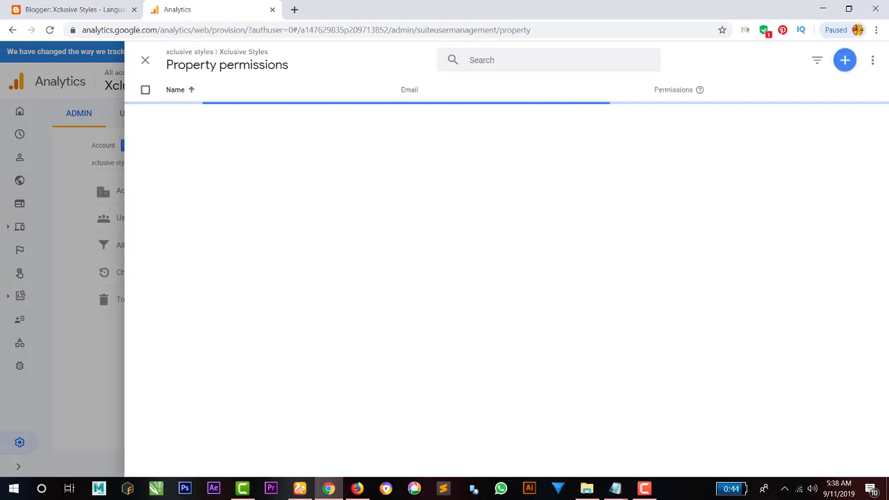
pyautogui.click(145, 63)
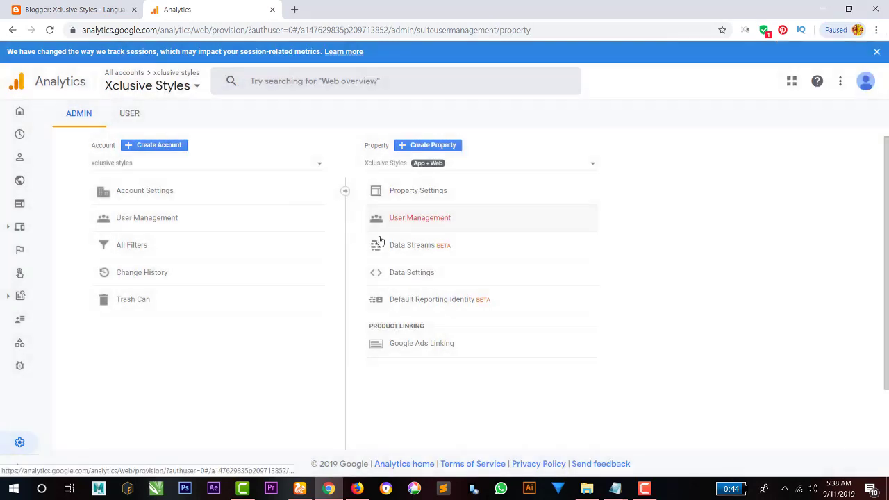
# - Look through the property's data streams, data settings, default reporting identity and Google Ads linking, and return to the admin overview
pyautogui.click(461, 256)
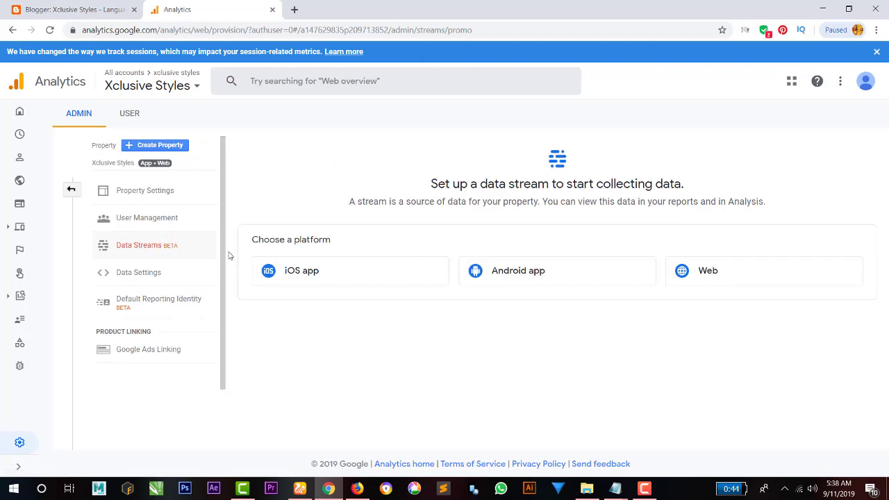
pyautogui.click(147, 273)
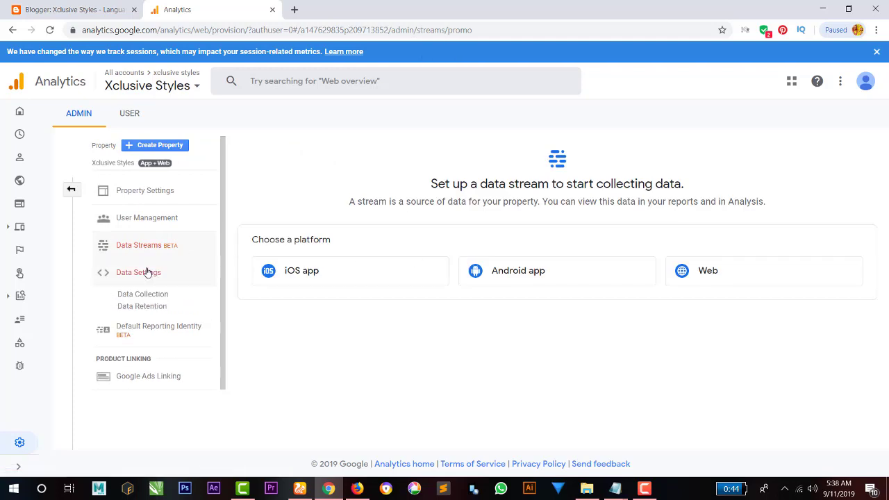
pyautogui.click(149, 332)
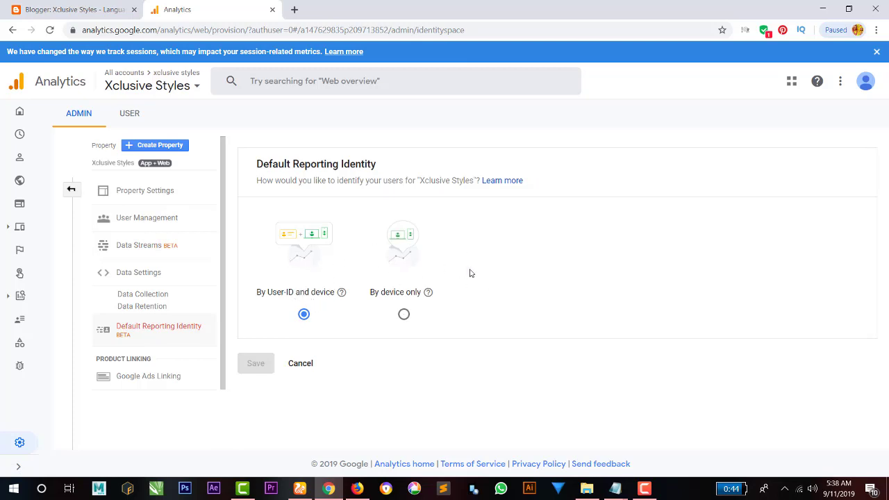
pyautogui.click(141, 378)
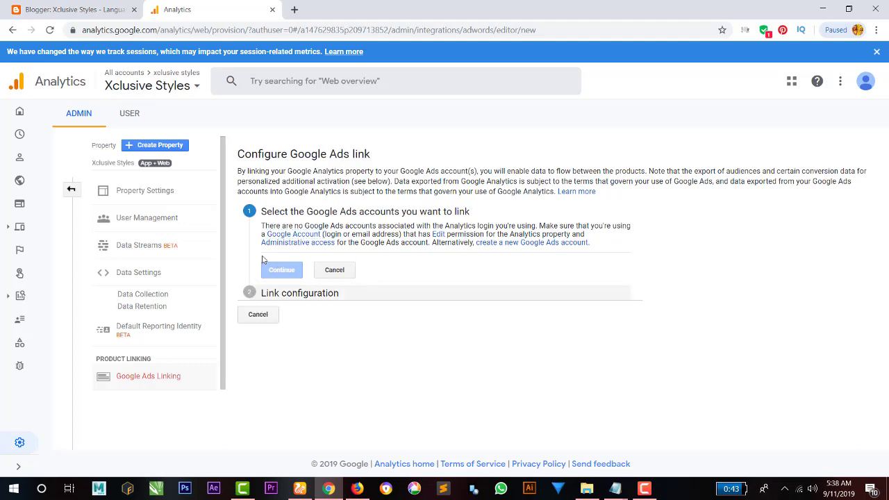
pyautogui.click(71, 189)
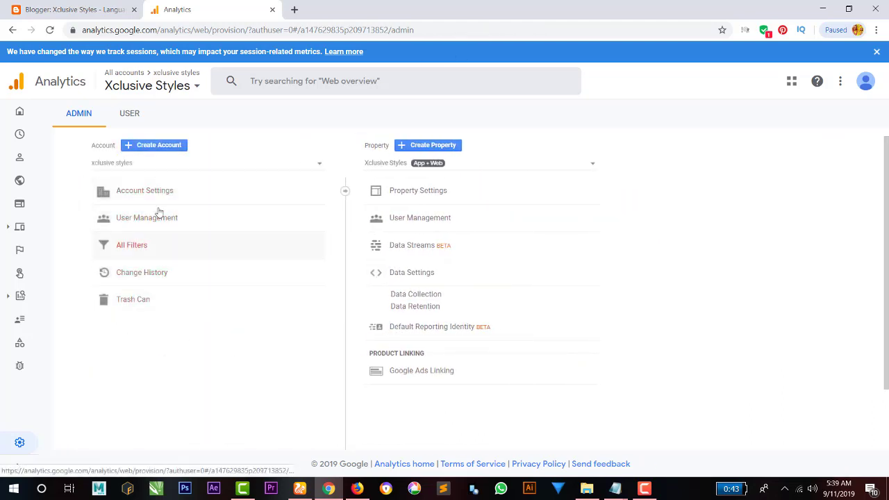
# - Look through the user settings, including the available display languages, default date range and Google Analytics email communication options
pyautogui.click(126, 113)
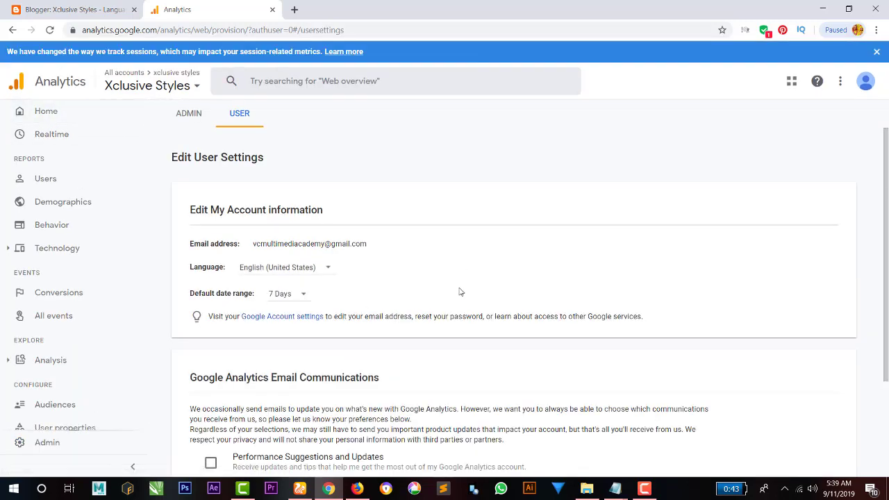
pyautogui.scroll(-2, 454, 292)
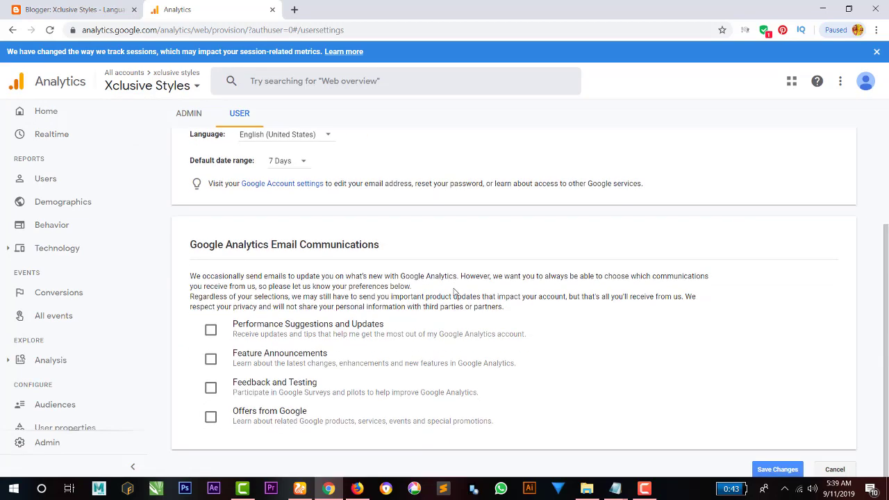
pyautogui.scroll(2, 453, 292)
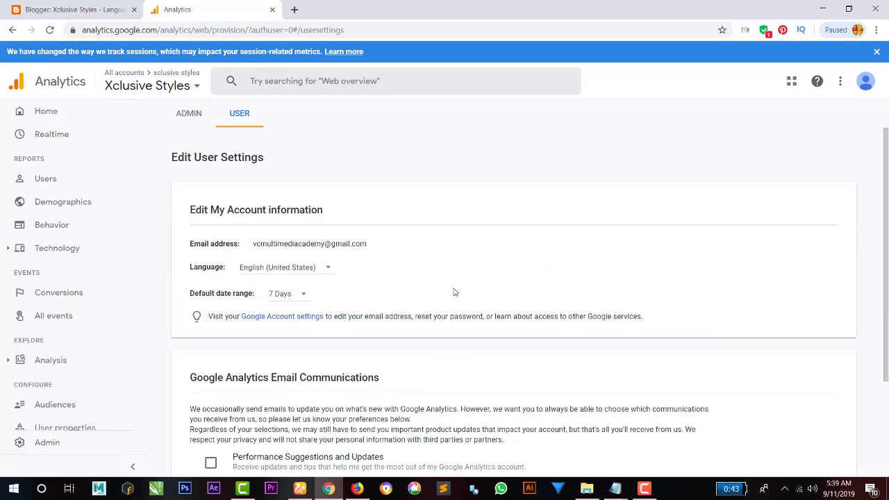
pyautogui.click(302, 271)
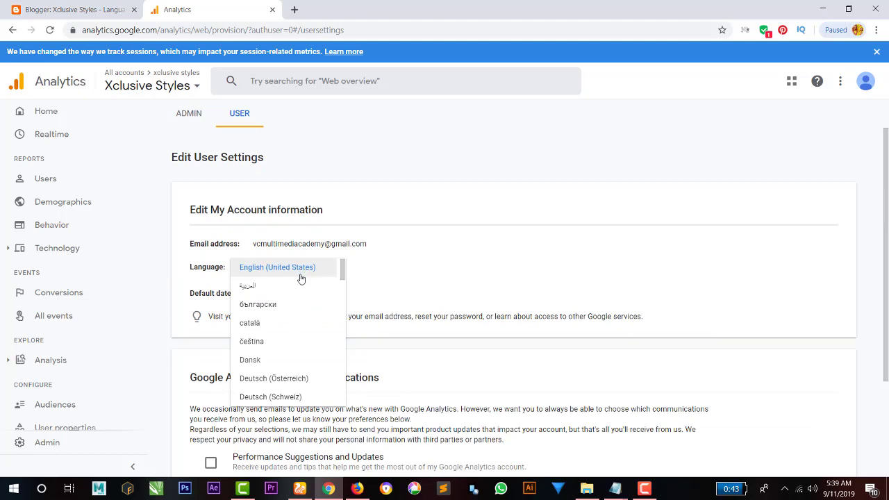
pyautogui.scroll(-8, 287, 314)
pyautogui.scroll(-3, 288, 314)
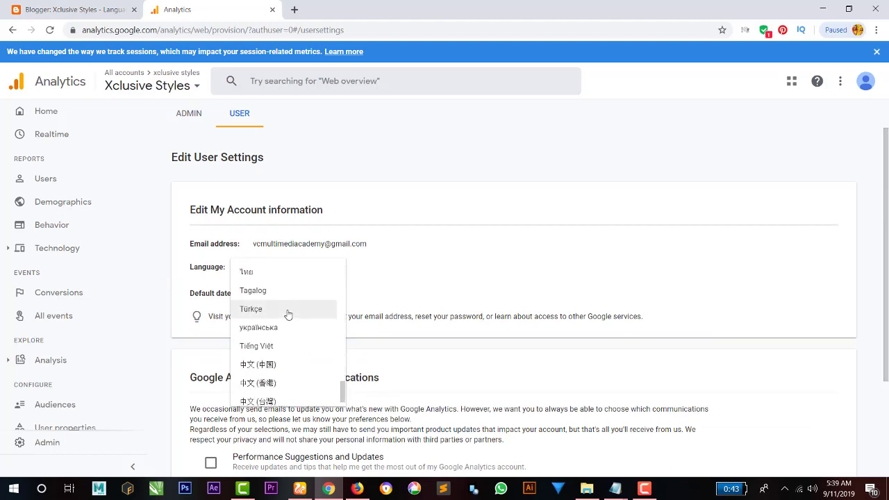
pyautogui.scroll(2, 288, 314)
pyautogui.scroll(3, 288, 314)
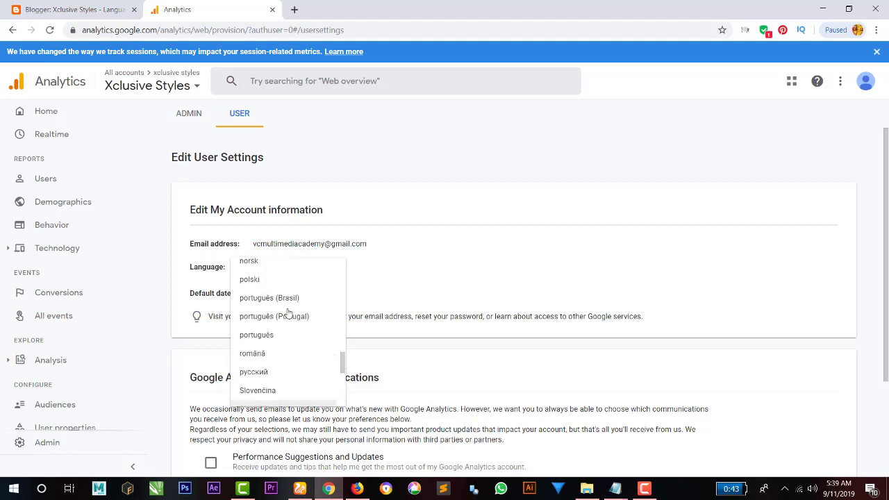
pyautogui.scroll(-2, 289, 314)
pyautogui.scroll(5, 288, 312)
pyautogui.scroll(3, 288, 312)
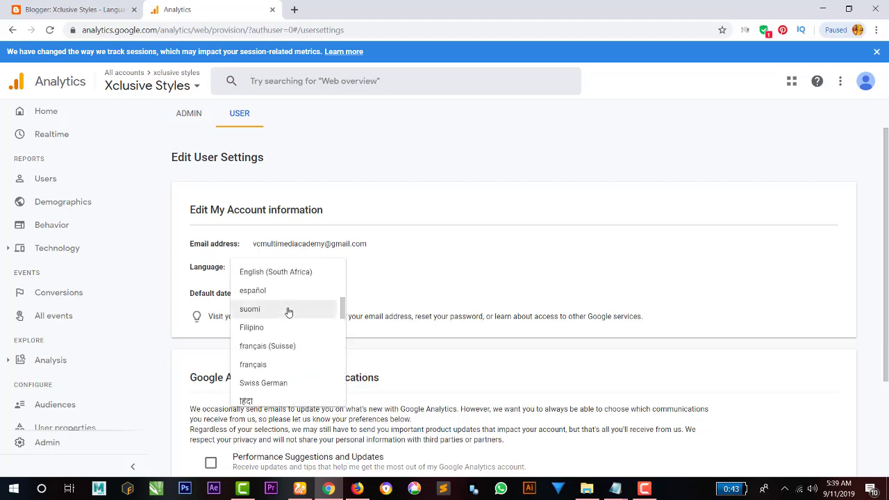
pyautogui.scroll(-8, 289, 312)
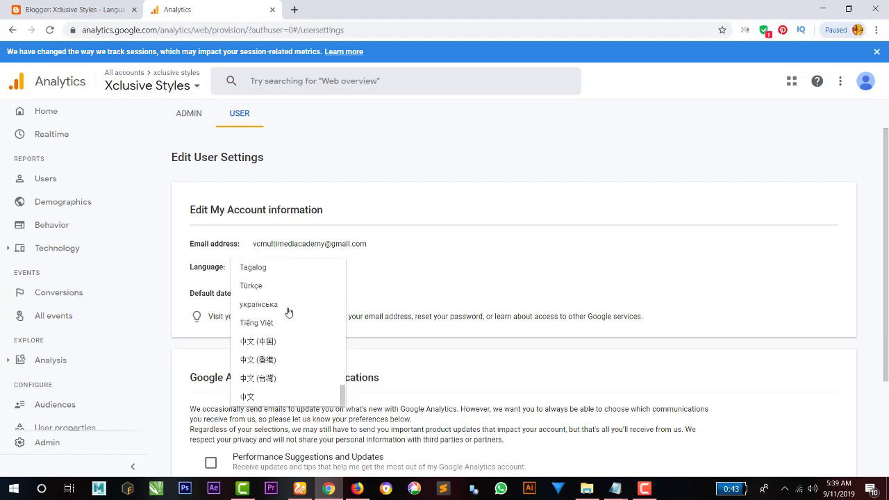
pyautogui.scroll(5, 288, 312)
pyautogui.click(445, 258)
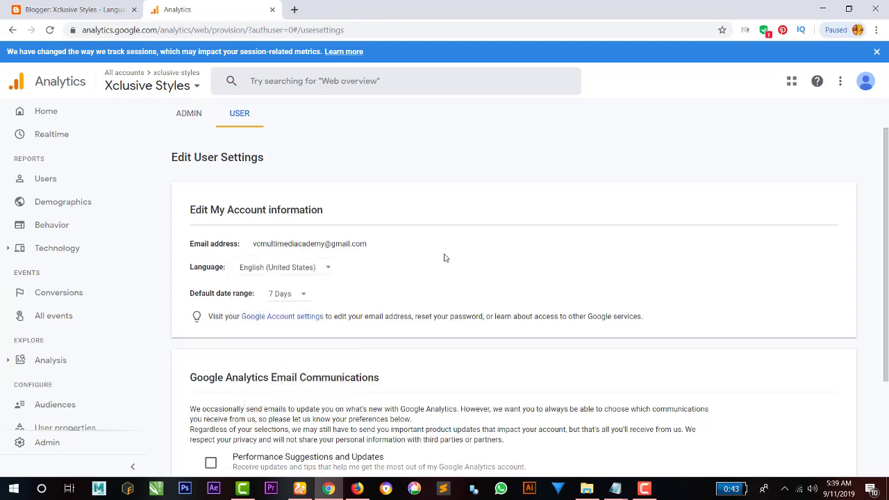
pyautogui.scroll(-2, 430, 294)
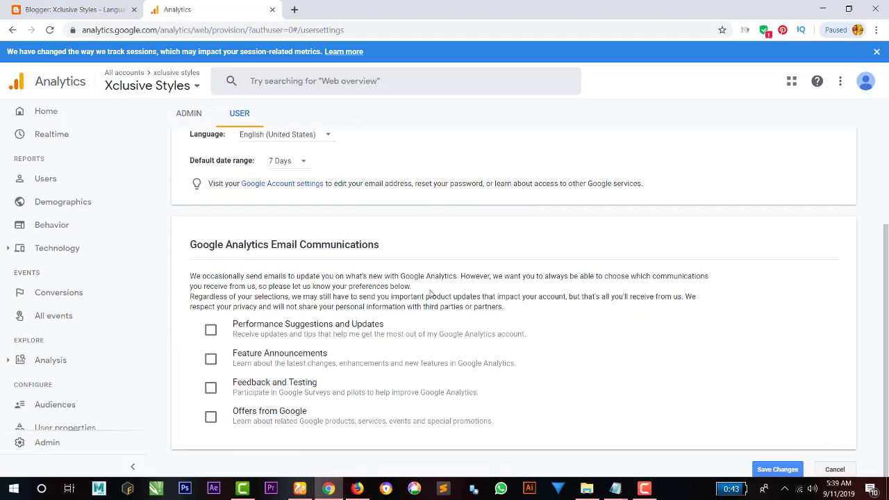
pyautogui.scroll(2, 431, 294)
# - Open the Google Account settings in a separate tab, examine the personal info page, and return to Analytics
pyautogui.rightClick(291, 318)
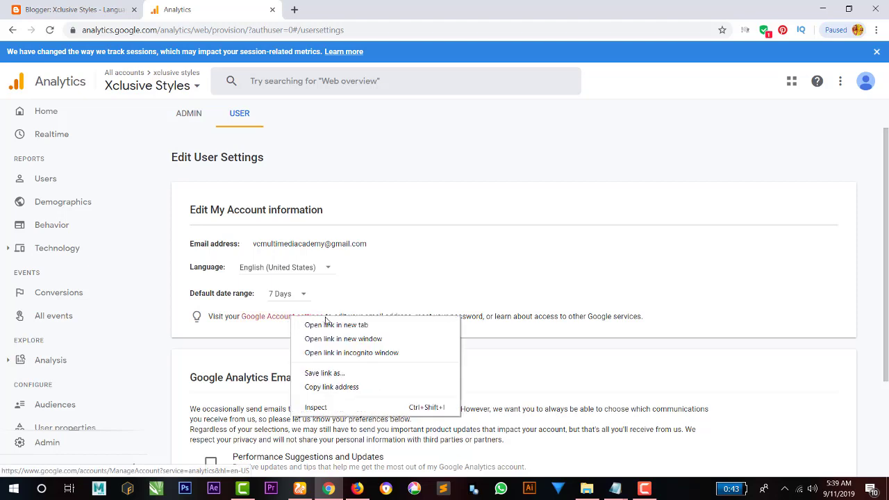
pyautogui.click(333, 325)
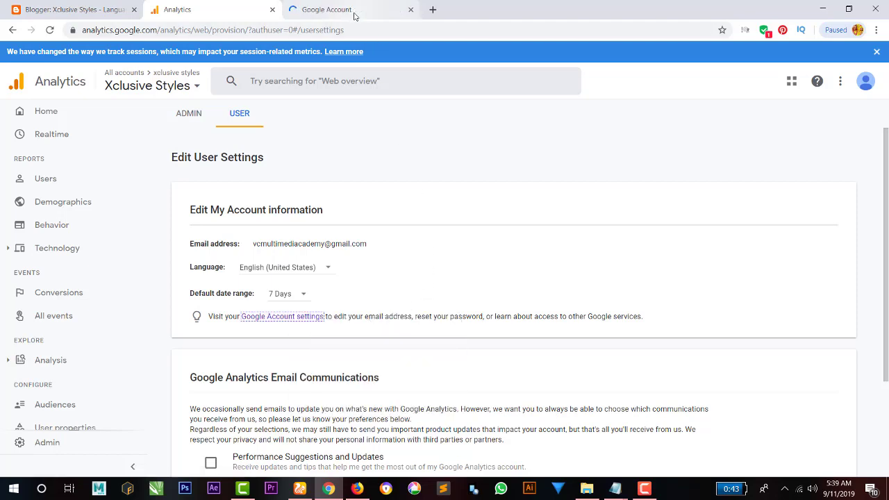
pyautogui.click(354, 16)
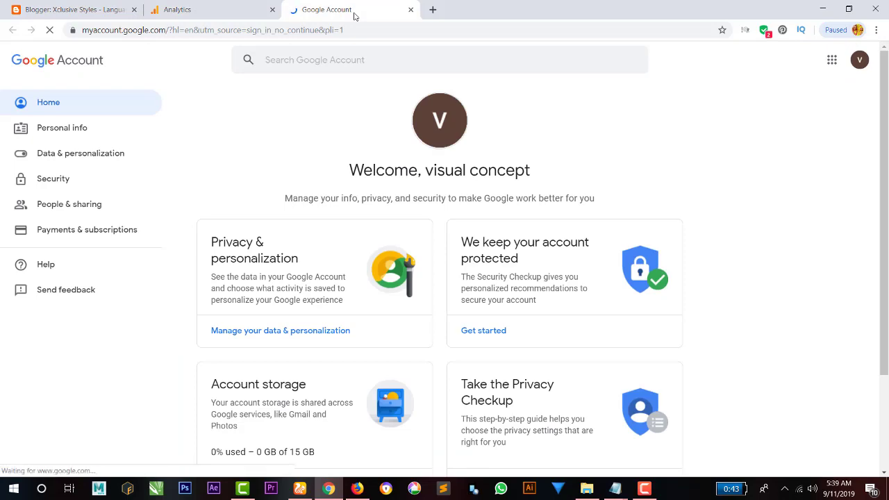
pyautogui.click(85, 134)
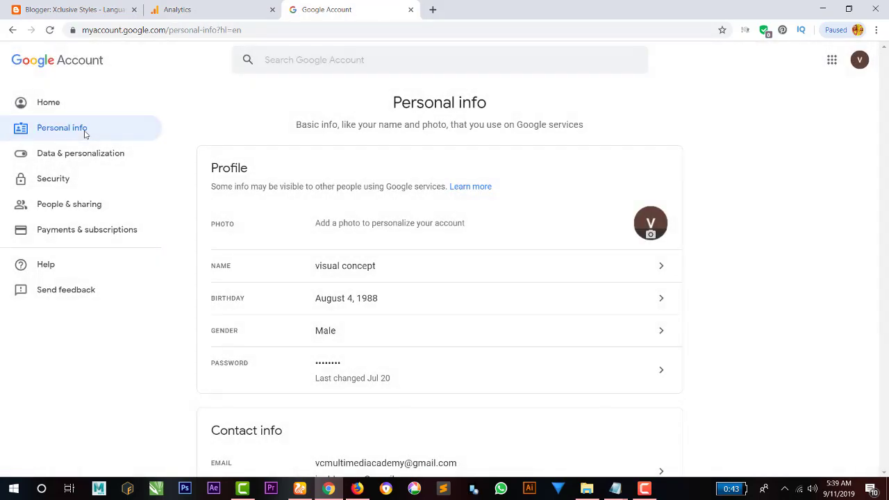
pyautogui.scroll(-3, 479, 315)
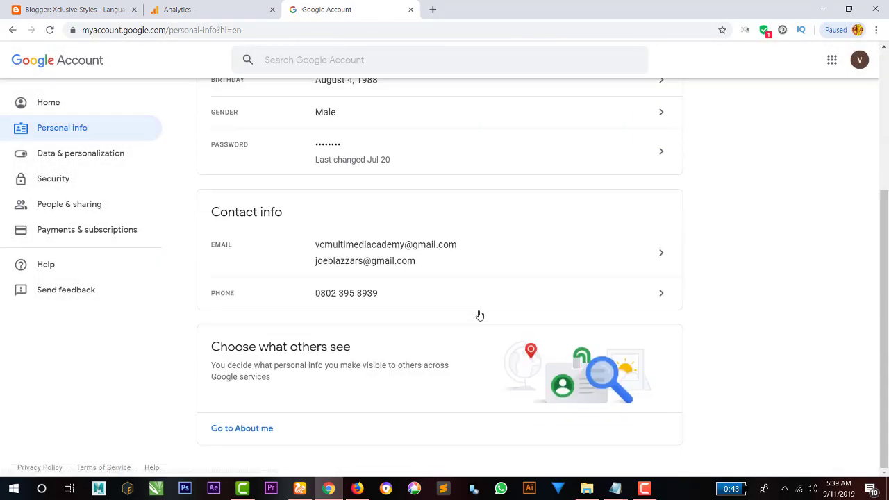
pyautogui.click(223, 14)
# - Opt in to Performance Suggestions and Updates, Feature Announcements, Feedback and Testing, and Offers from Google, and save the user settings
pyautogui.scroll(-2, 403, 290)
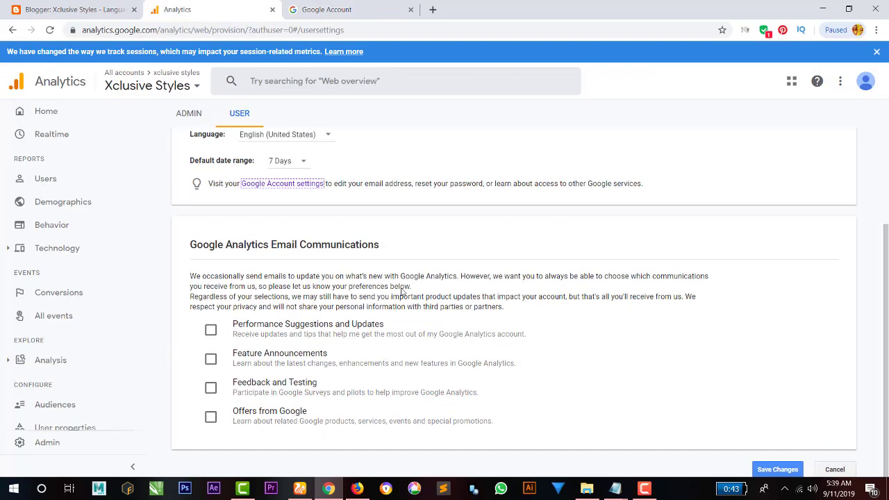
pyautogui.click(211, 331)
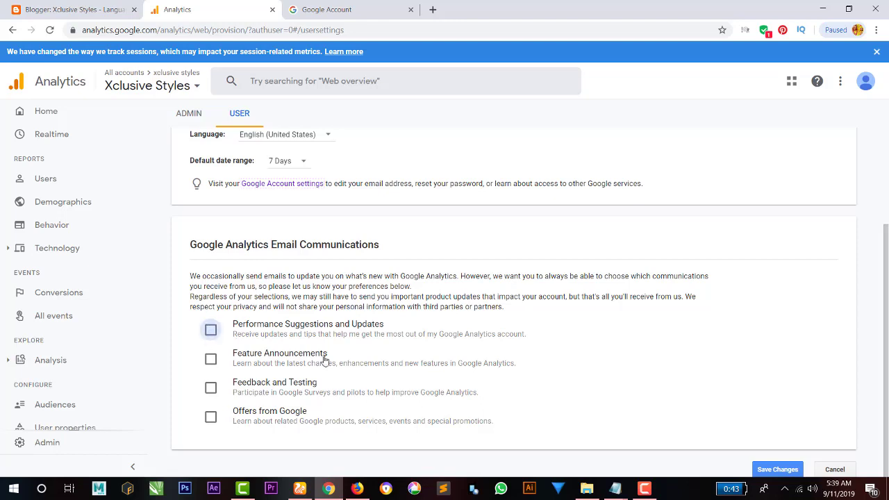
pyautogui.click(211, 359)
pyautogui.click(211, 388)
pyautogui.click(210, 418)
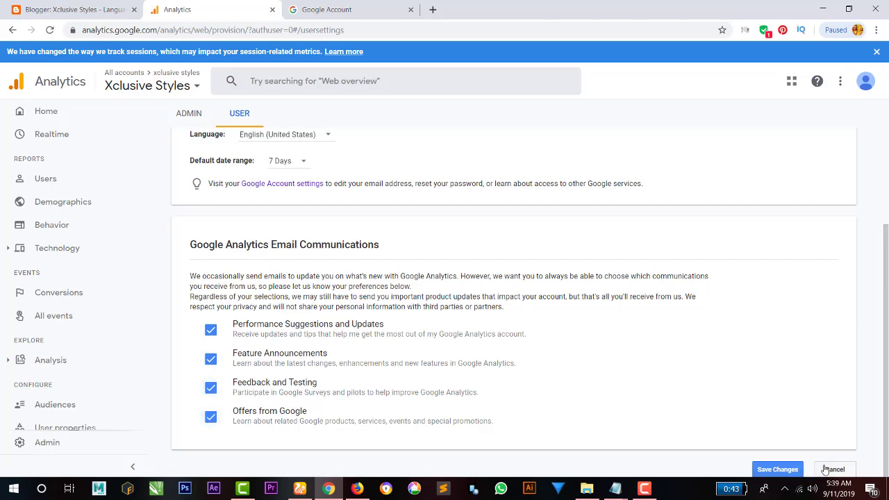
pyautogui.click(784, 469)
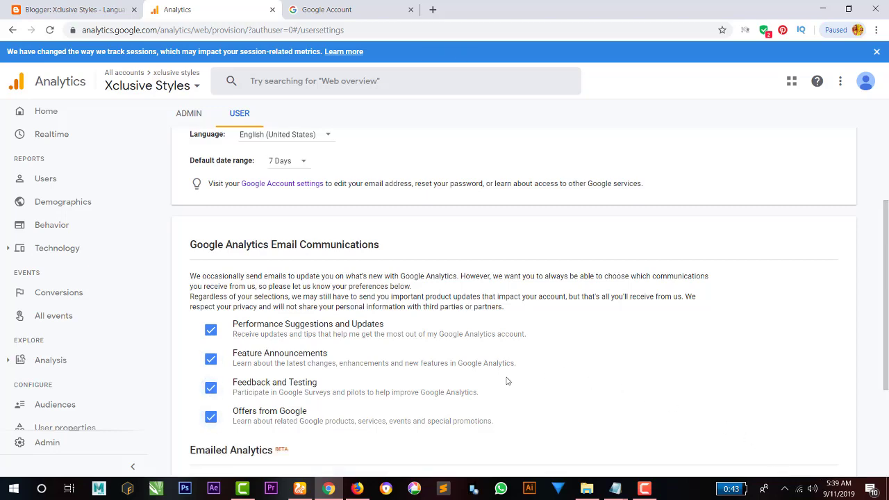
pyautogui.scroll(-3, 507, 381)
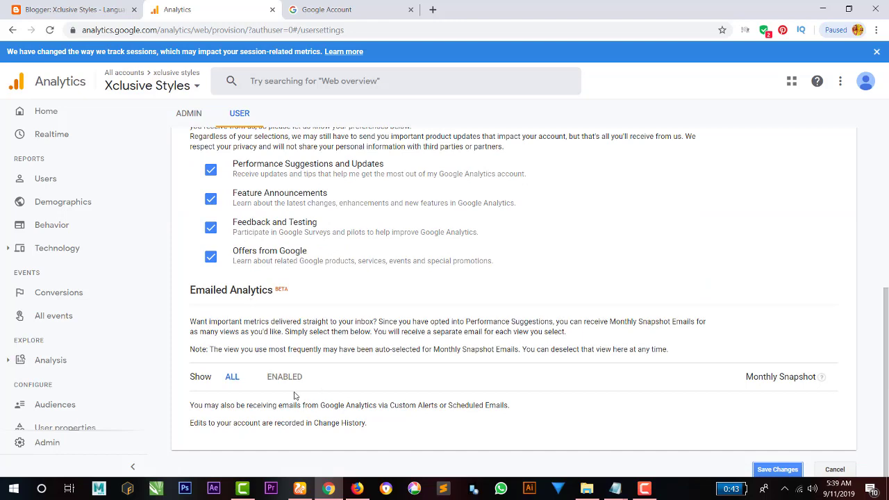
pyautogui.click(774, 470)
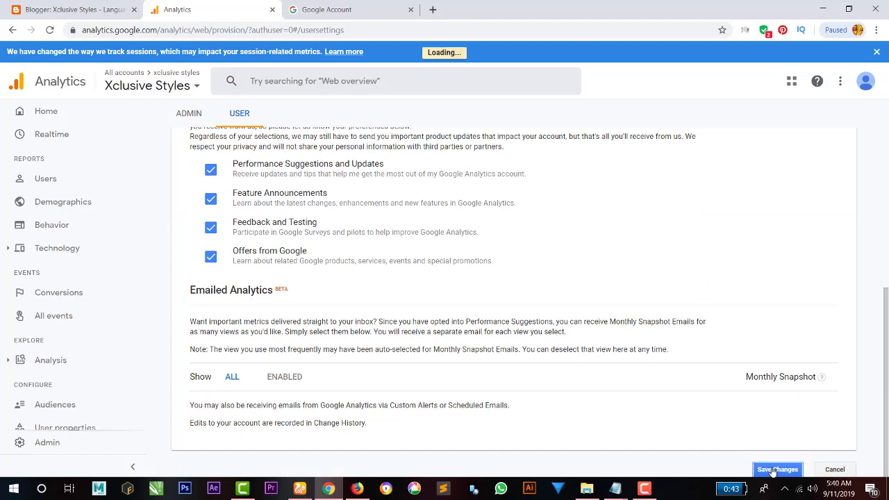
# - Open the Analysis hub and take its introductory tour through to the end
pyautogui.click(55, 365)
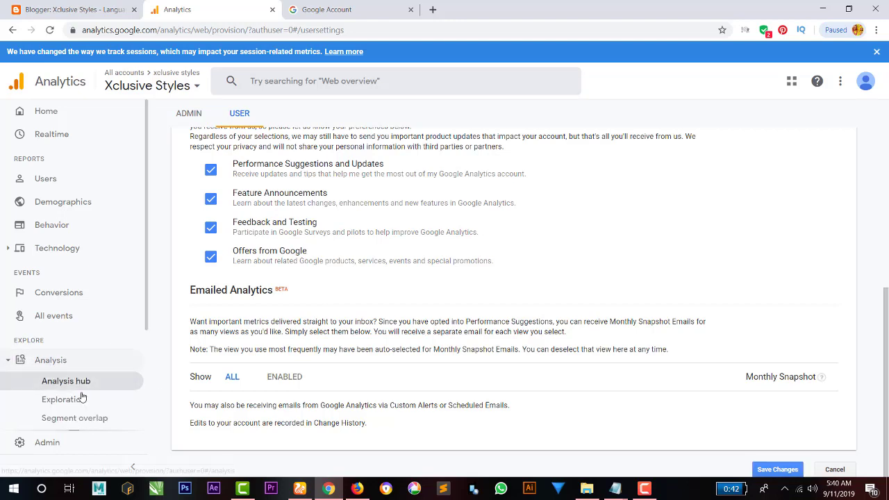
pyautogui.click(66, 382)
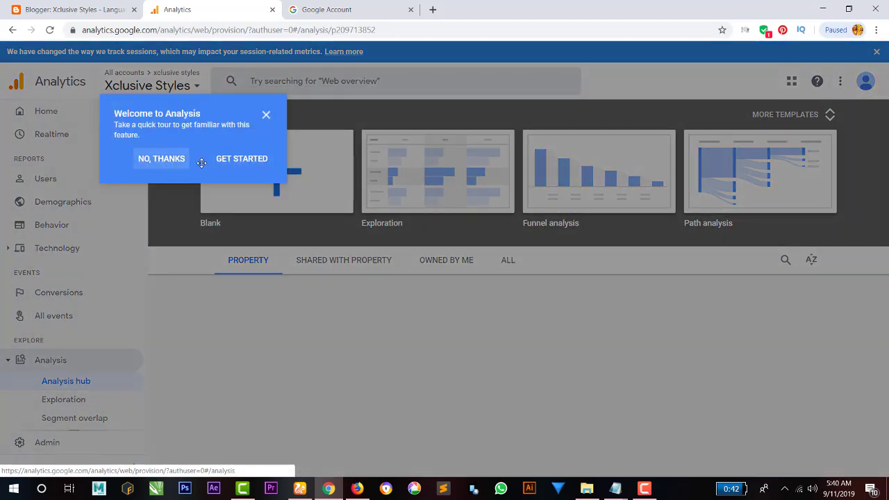
pyautogui.click(234, 166)
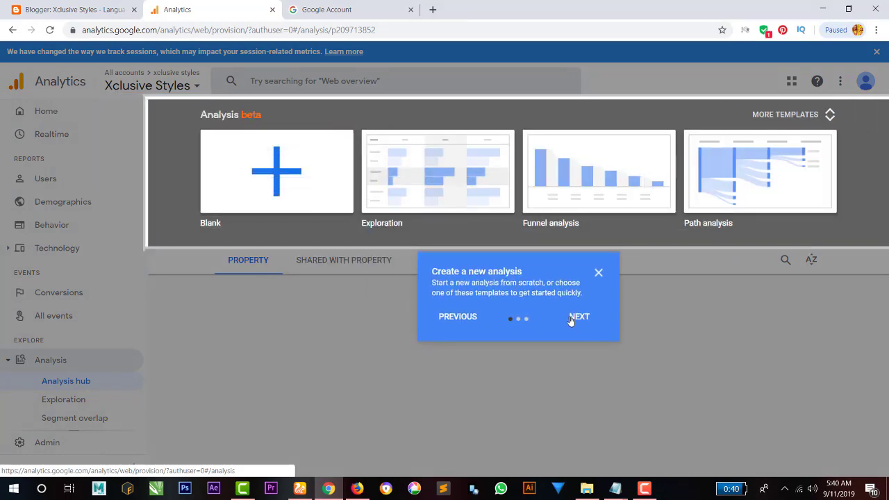
pyautogui.click(579, 317)
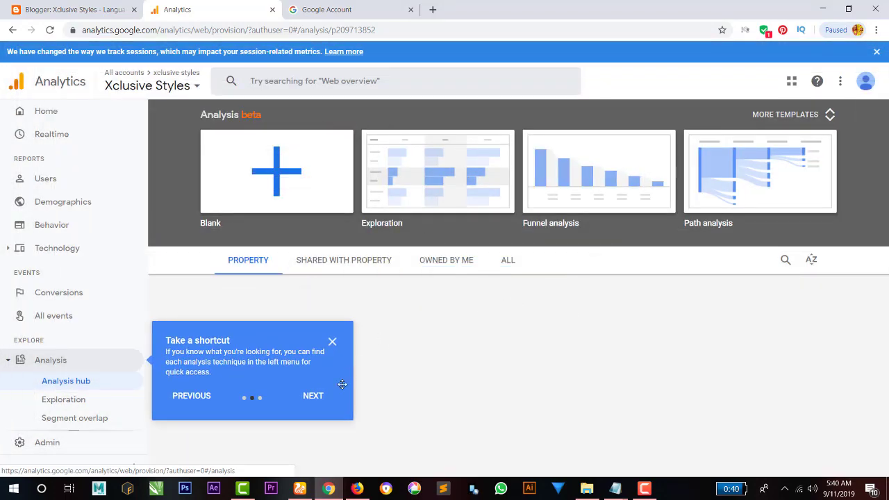
pyautogui.click(313, 400)
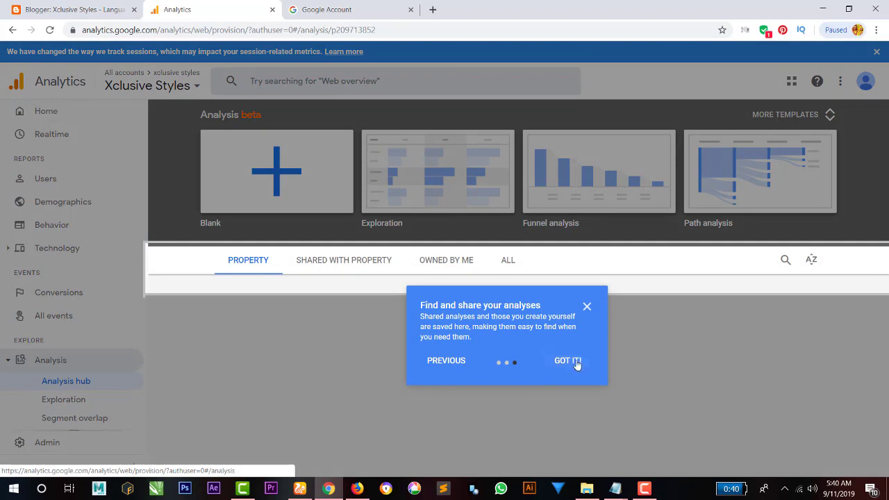
pyautogui.click(576, 363)
# - Check the Analysis hub's lists of owned, shared and all analyses, and look over the available analysis techniques
pyautogui.click(458, 265)
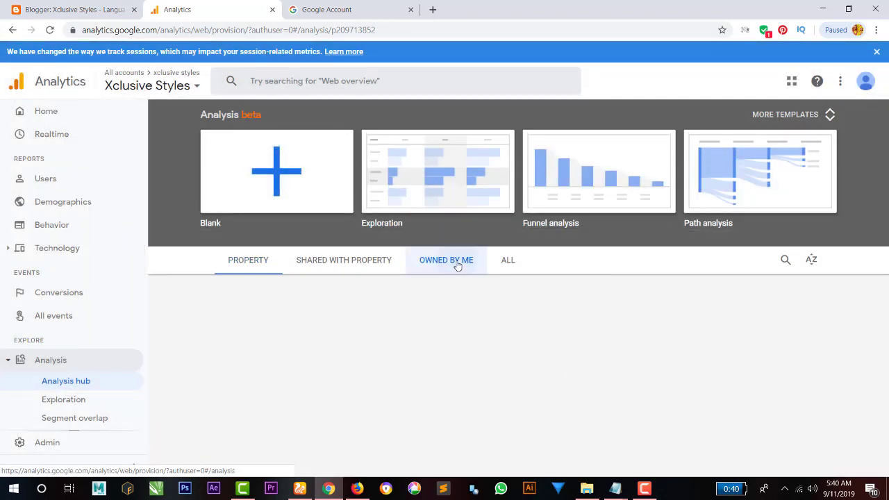
pyautogui.click(368, 263)
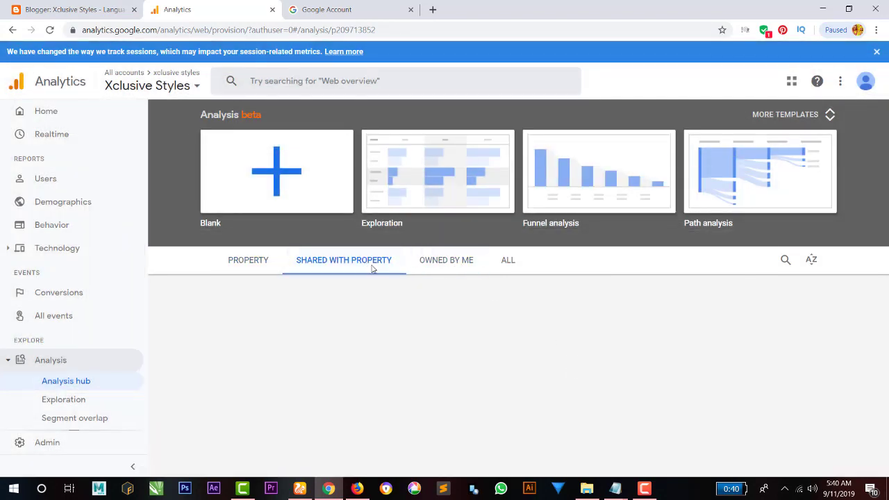
pyautogui.click(507, 261)
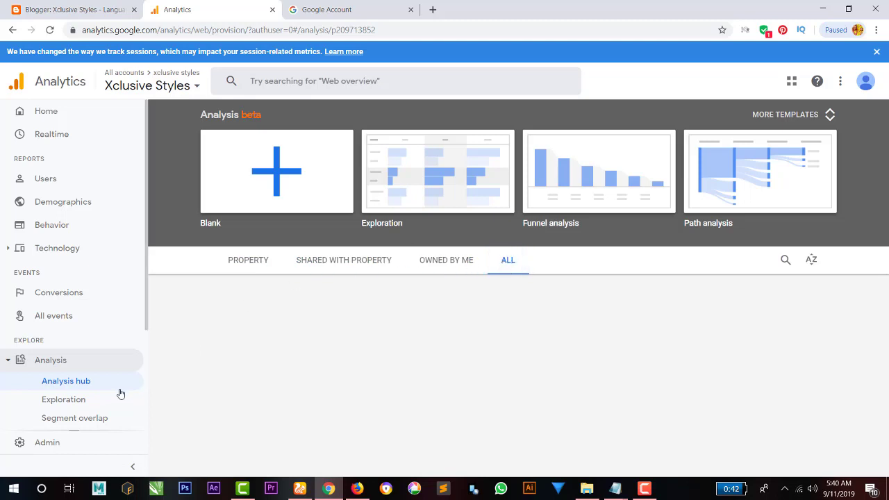
pyautogui.scroll(-2, 104, 409)
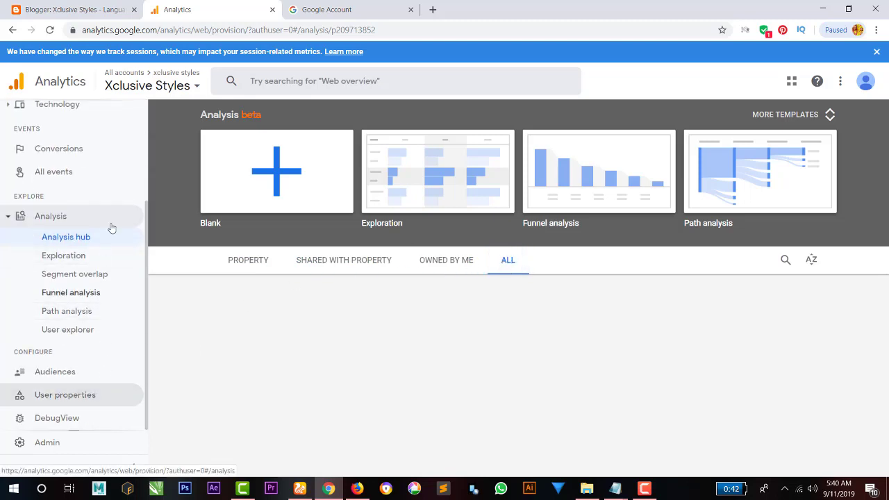
pyautogui.scroll(3, 112, 209)
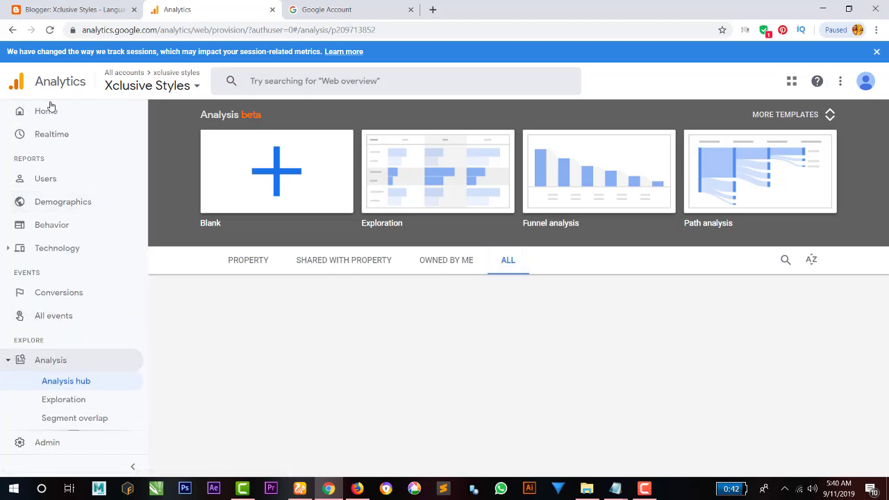
# - Open the Home page and take the quick tour of the new property through to its last page, and close it
pyautogui.click(47, 113)
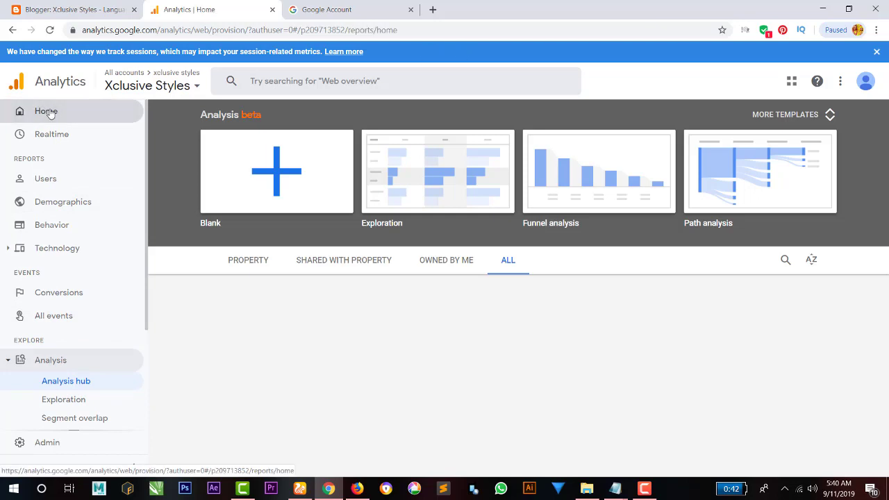
pyautogui.click(184, 91)
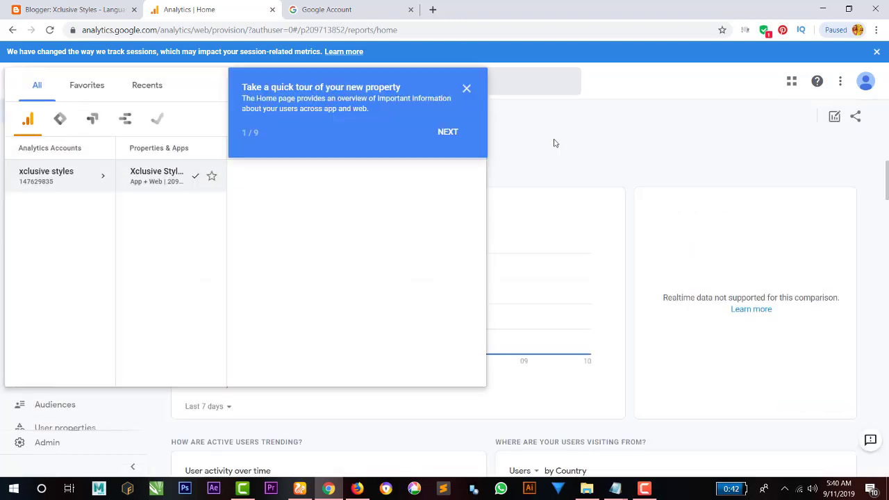
pyautogui.click(444, 137)
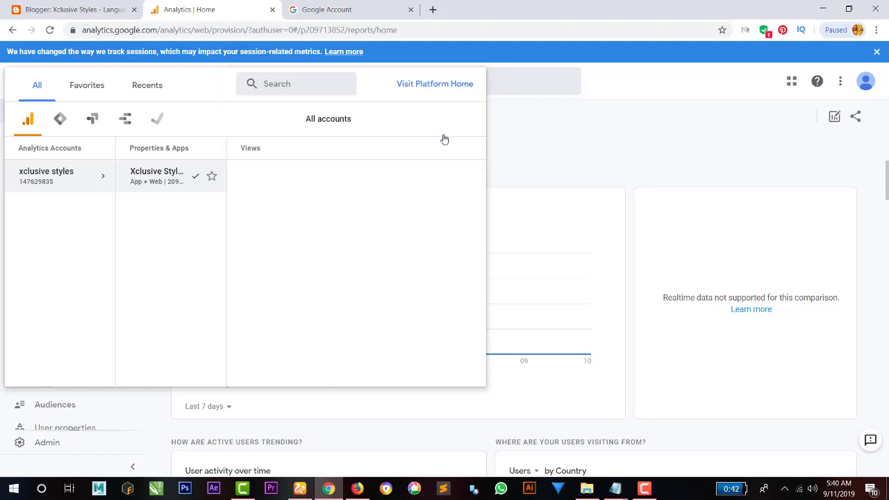
pyautogui.click(370, 235)
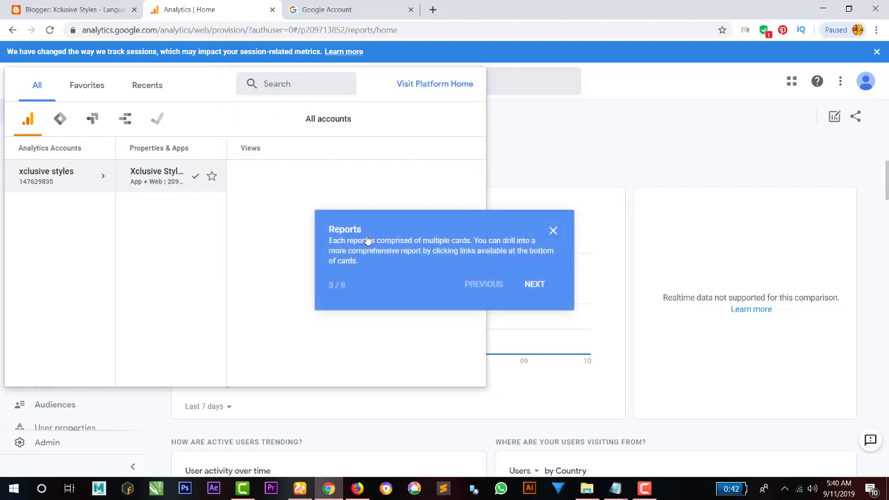
pyautogui.click(538, 295)
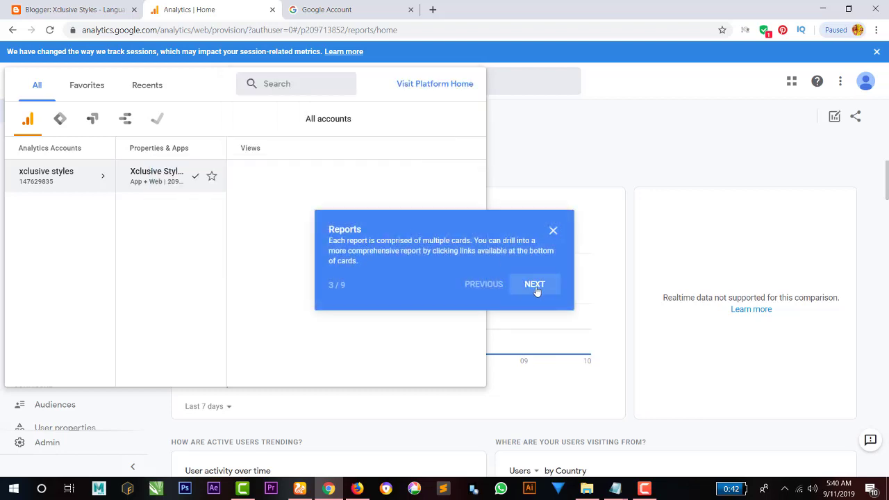
pyautogui.click(559, 208)
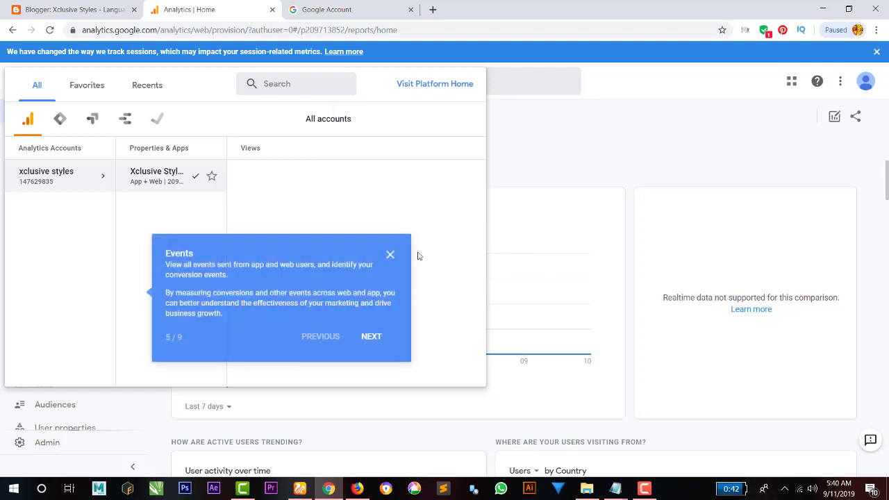
pyautogui.click(370, 337)
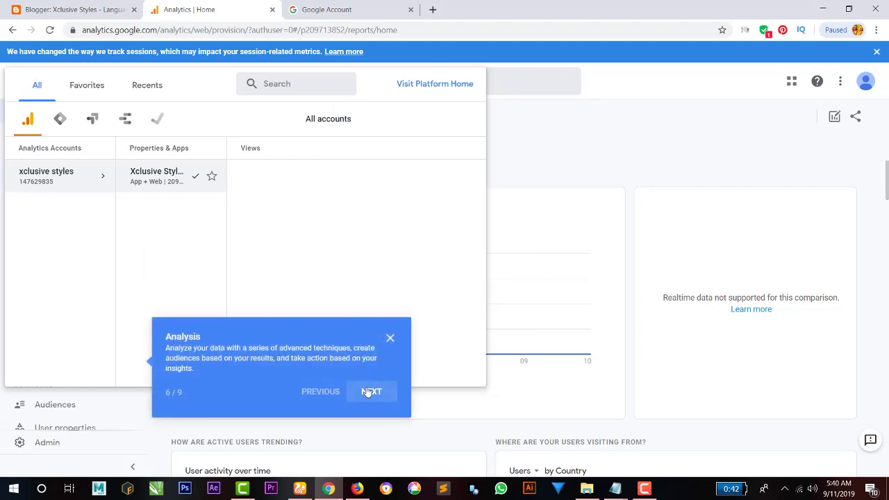
pyautogui.click(367, 391)
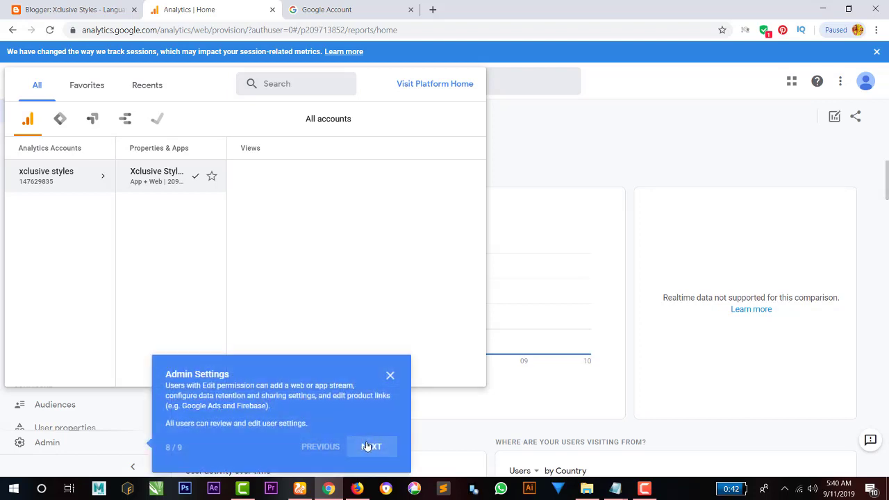
pyautogui.click(367, 445)
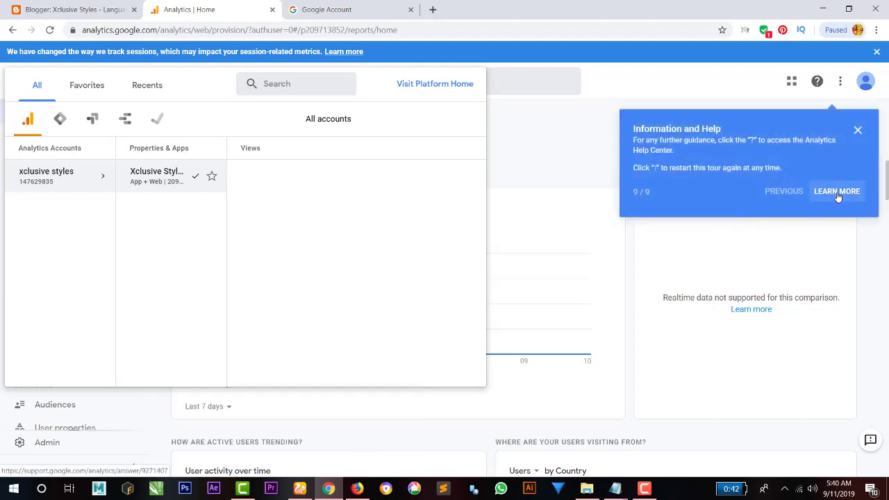
pyautogui.click(856, 131)
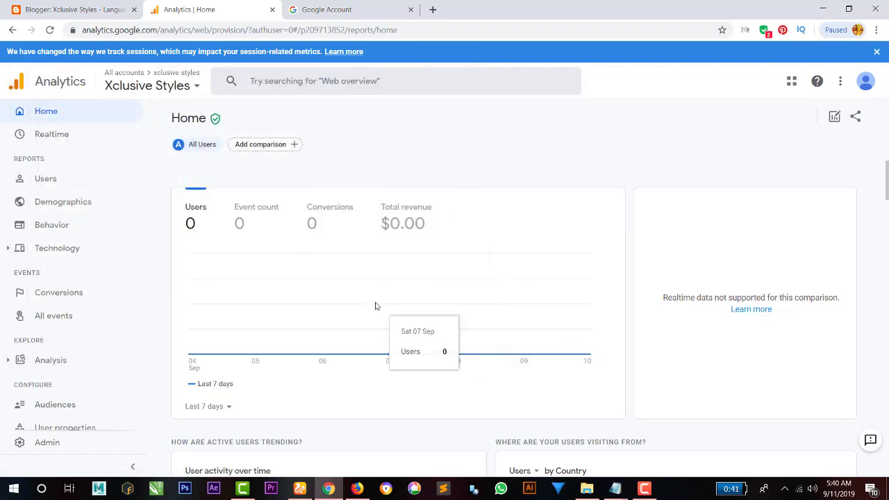
# - Look over the Home page's cards on users, countries, page views, events and conversions
pyautogui.scroll(-2, 376, 306)
pyautogui.scroll(-6, 376, 306)
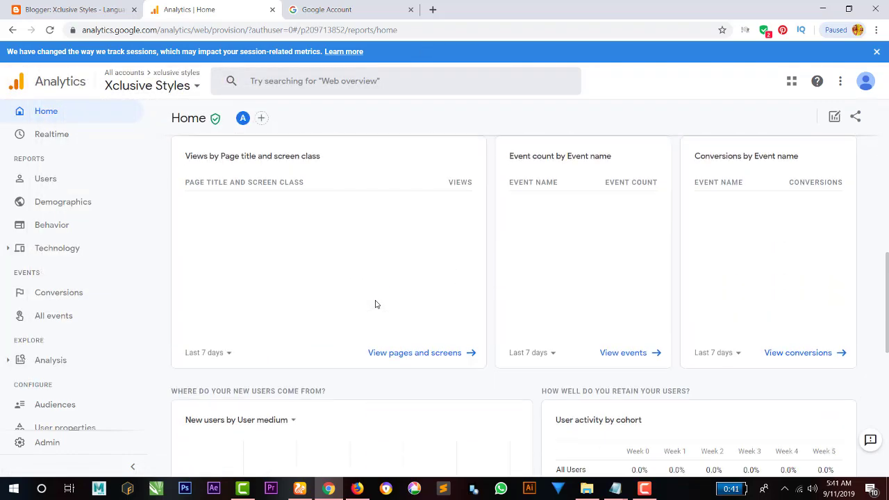
pyautogui.scroll(8, 376, 302)
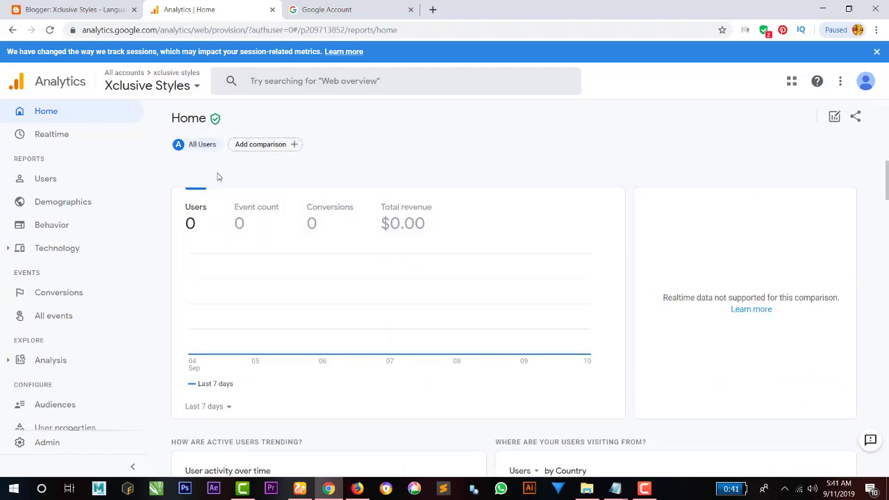
pyautogui.scroll(-5, 215, 312)
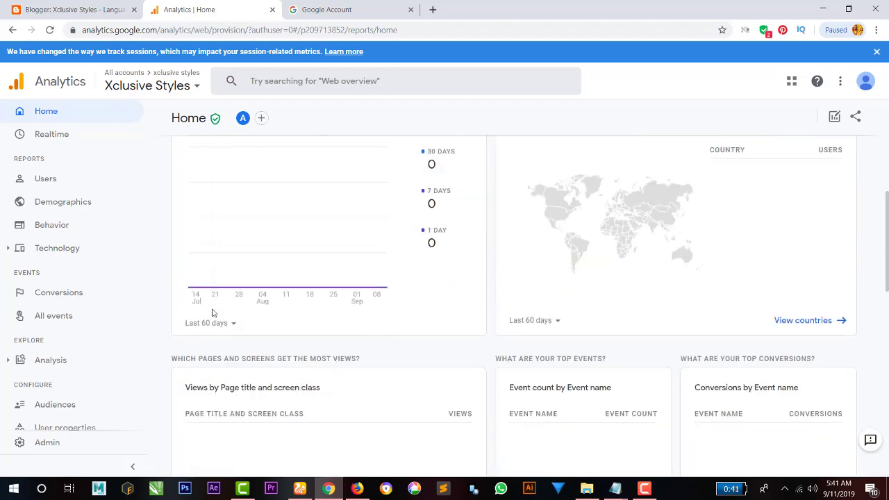
# - Examine the Demographics overview by country, city, gender and interests, and check the Behavior overview
pyautogui.click(69, 202)
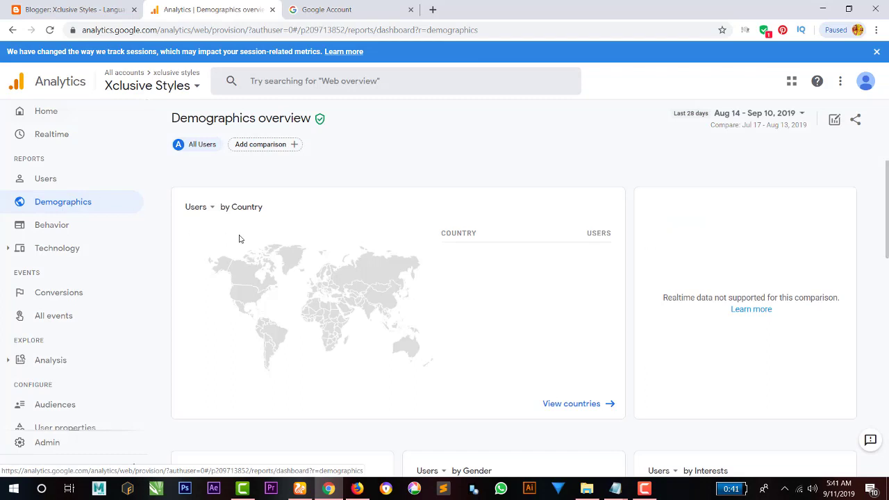
pyautogui.scroll(-3, 484, 317)
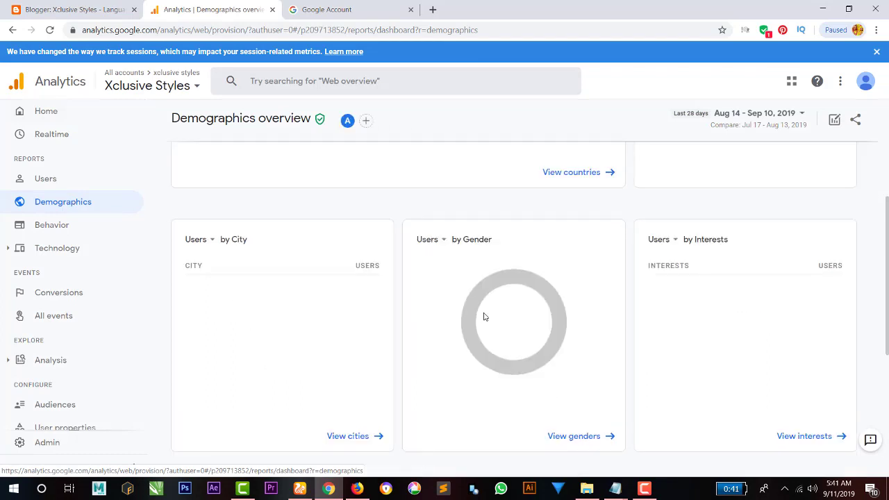
pyautogui.scroll(3, 484, 317)
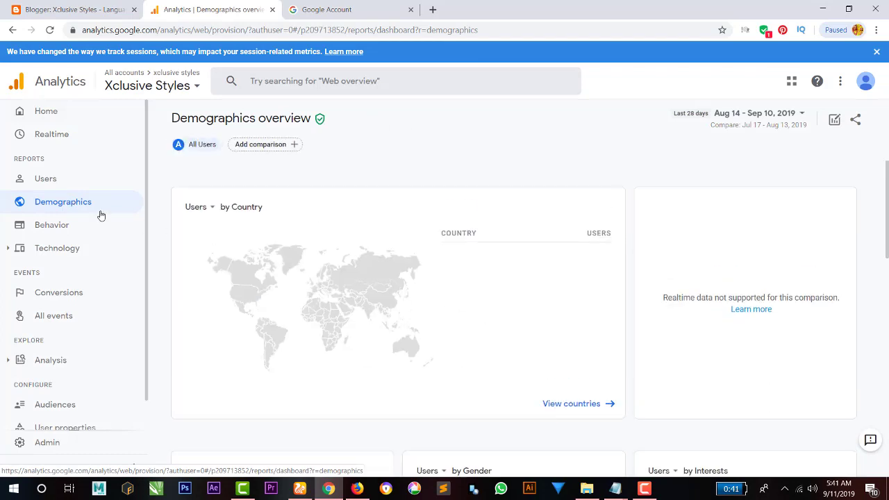
pyautogui.click(81, 231)
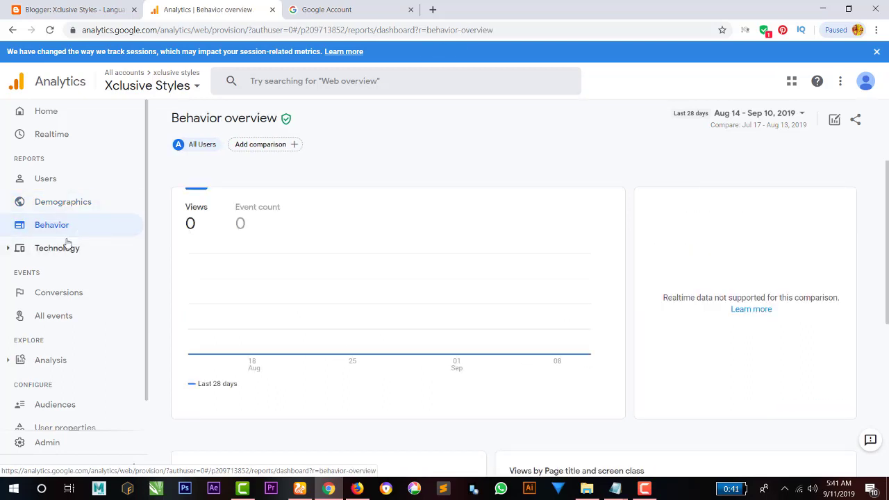
pyautogui.click(67, 249)
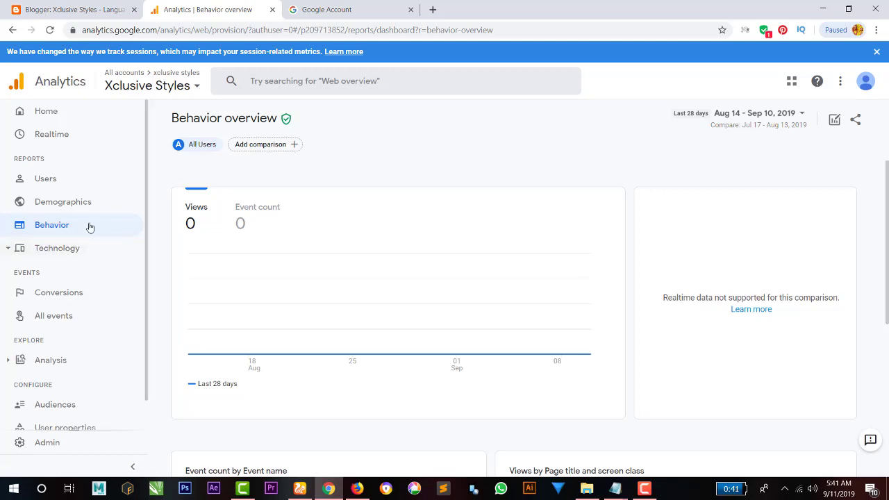
# - Open the Realtime report, return to Home, and review its cards down to new user sources and user retention
pyautogui.click(61, 139)
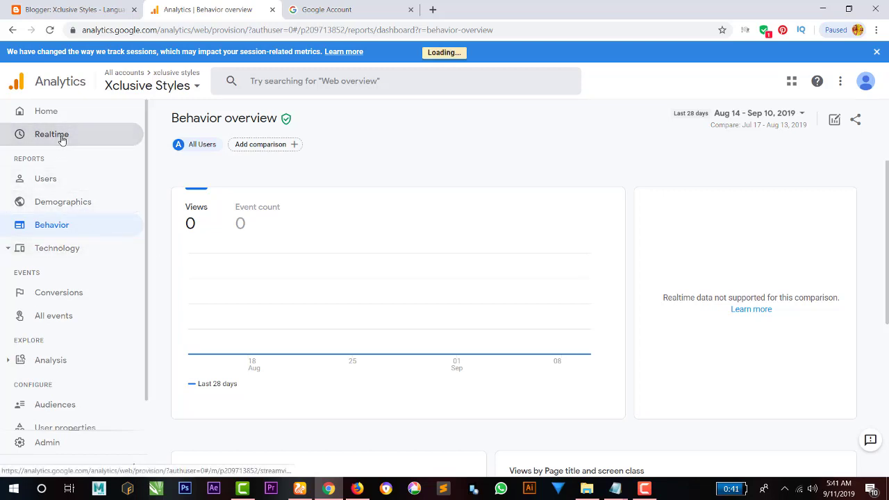
pyautogui.click(45, 112)
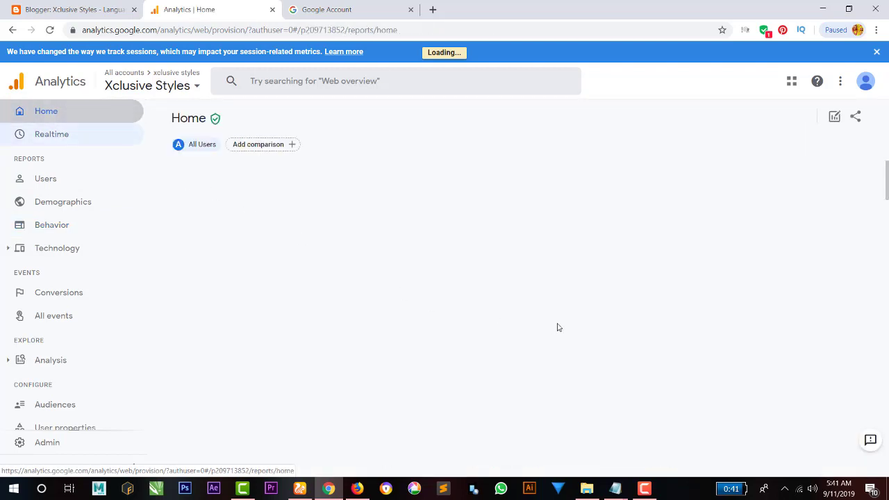
pyautogui.scroll(-5, 681, 372)
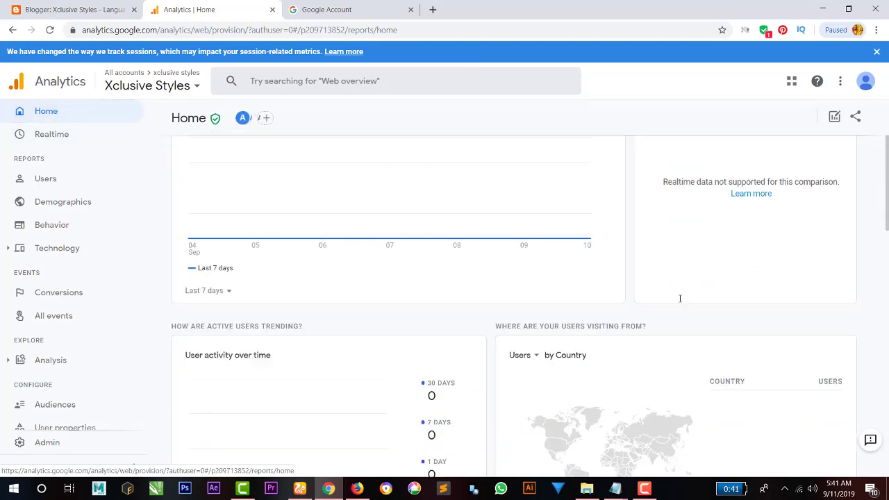
pyautogui.scroll(-3, 682, 303)
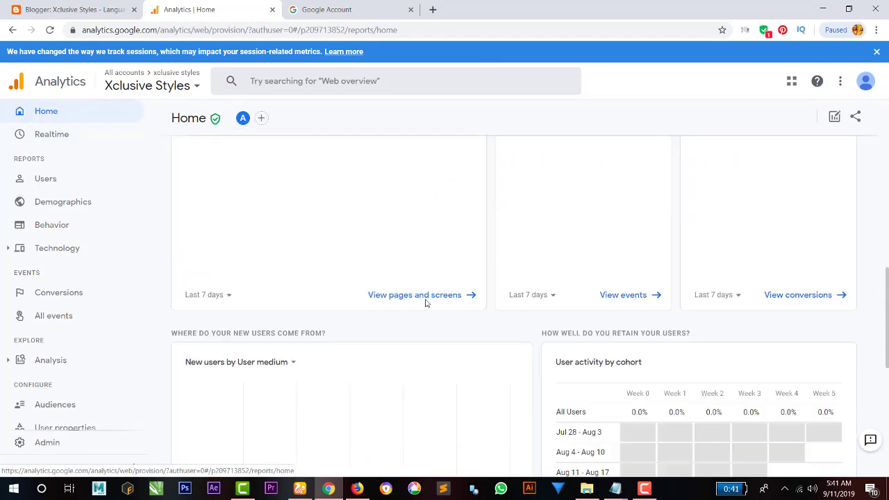
pyautogui.scroll(-1, 129, 336)
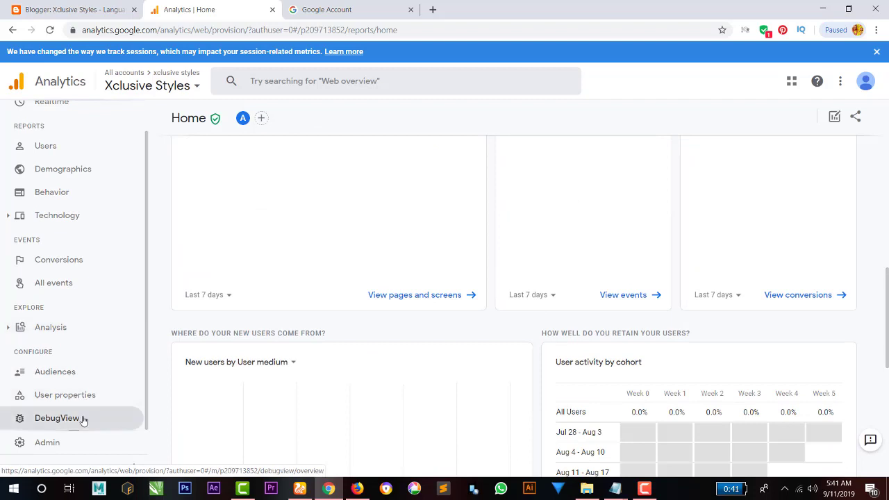
# - Check the Audiences list, the Behavior overview's event and page view cards, and the Realtime map
pyautogui.click(59, 377)
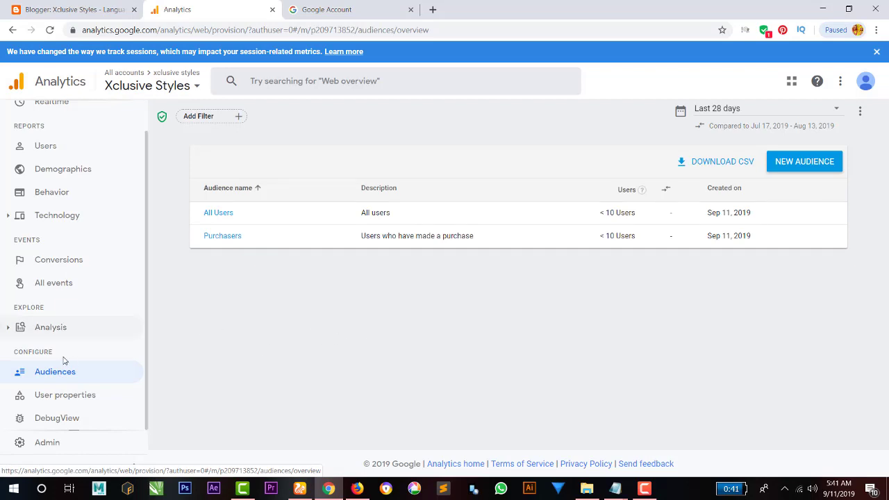
pyautogui.click(51, 195)
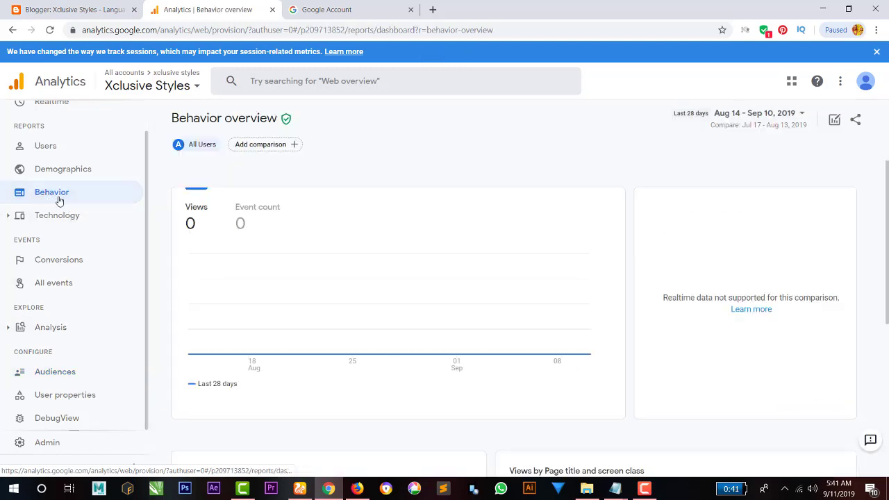
pyautogui.scroll(-4, 405, 319)
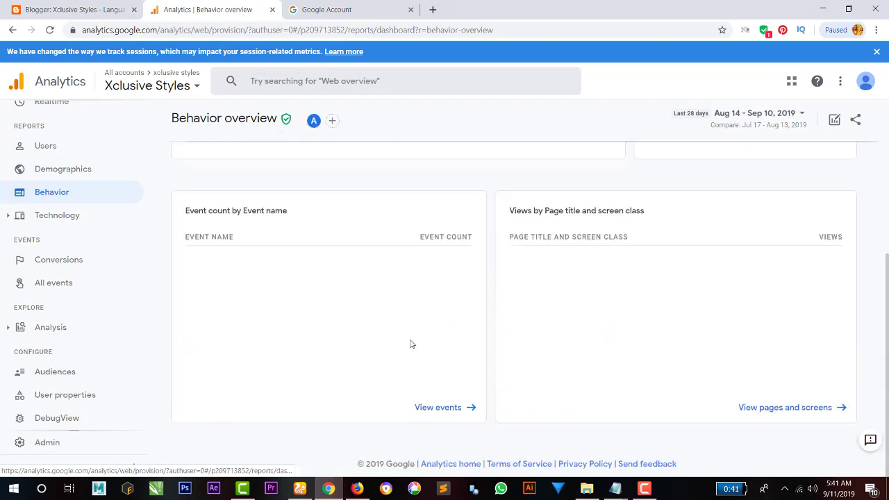
pyautogui.scroll(1, 108, 239)
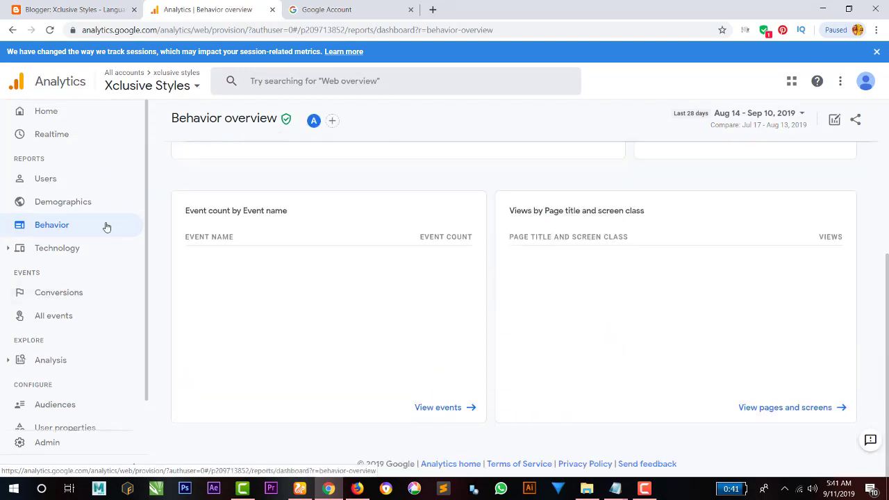
pyautogui.click(58, 141)
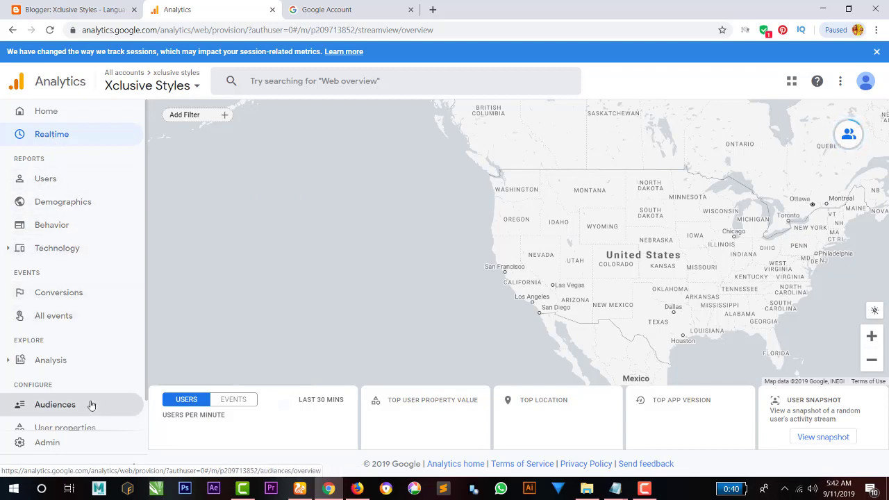
# - Start an analysis with the Exploration technique and look over its segments, dimensions and metrics
pyautogui.scroll(-1, 91, 401)
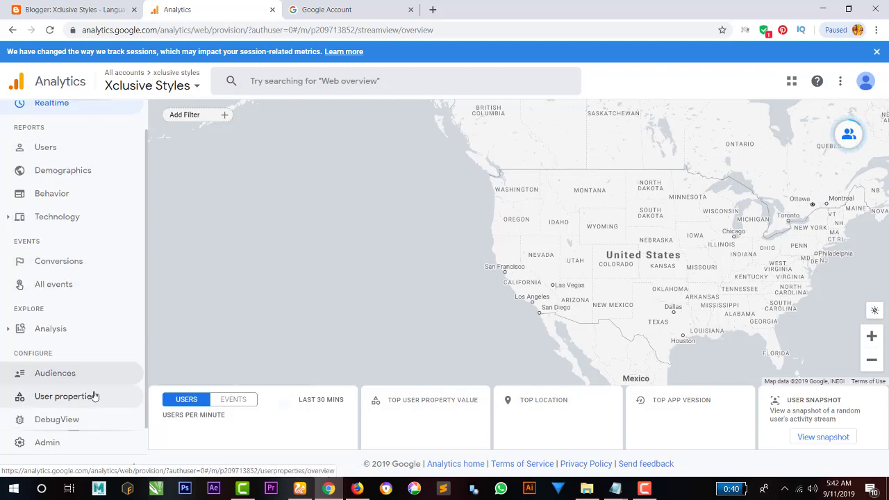
pyautogui.click(61, 332)
pyautogui.scroll(-2, 82, 378)
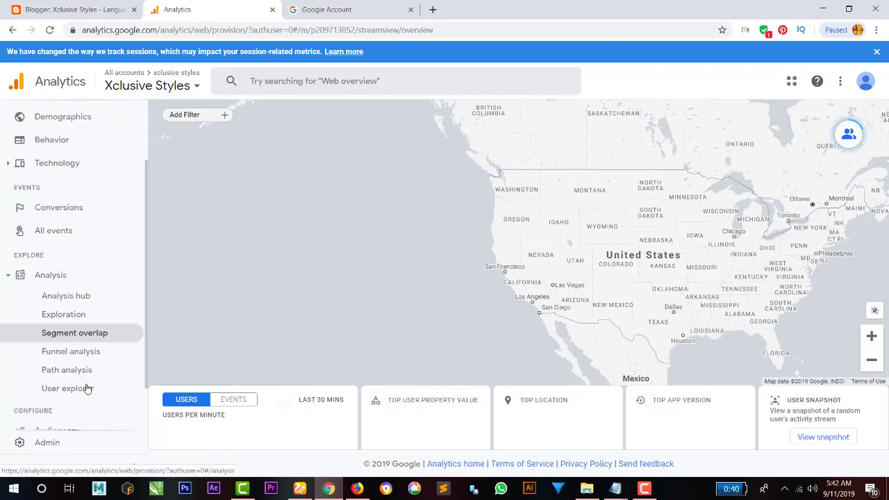
pyautogui.scroll(-2, 87, 388)
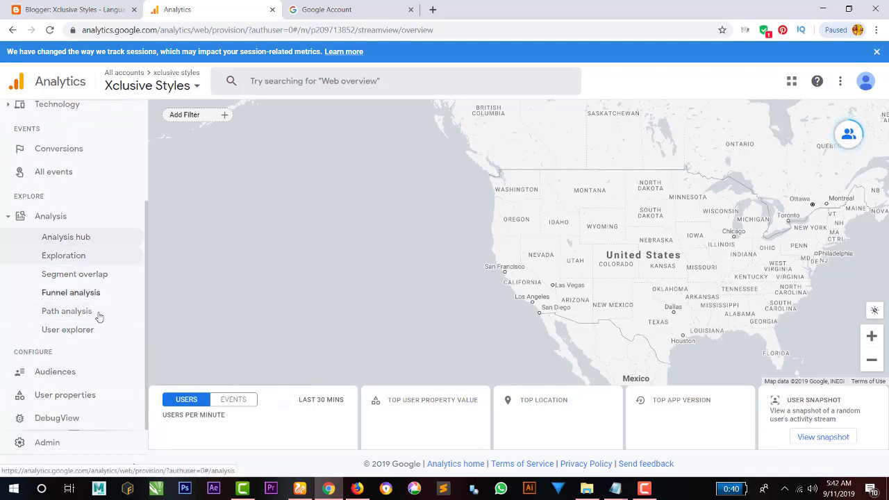
pyautogui.click(76, 257)
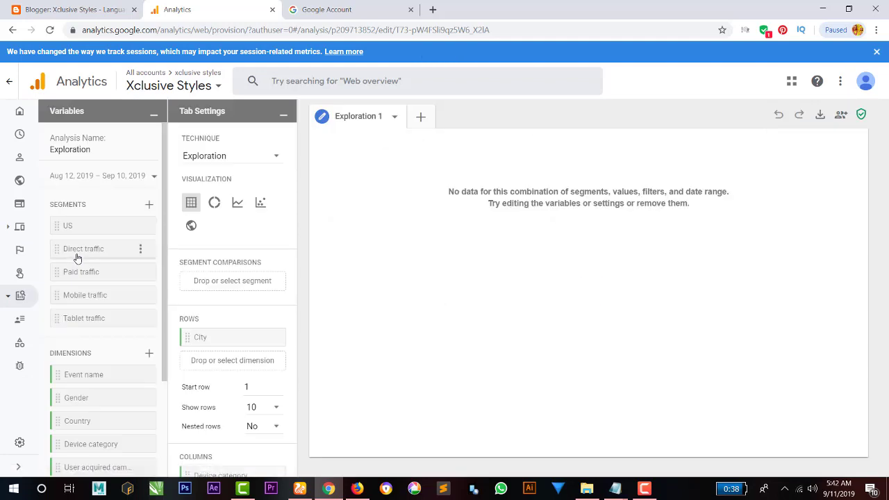
pyautogui.scroll(-2, 149, 405)
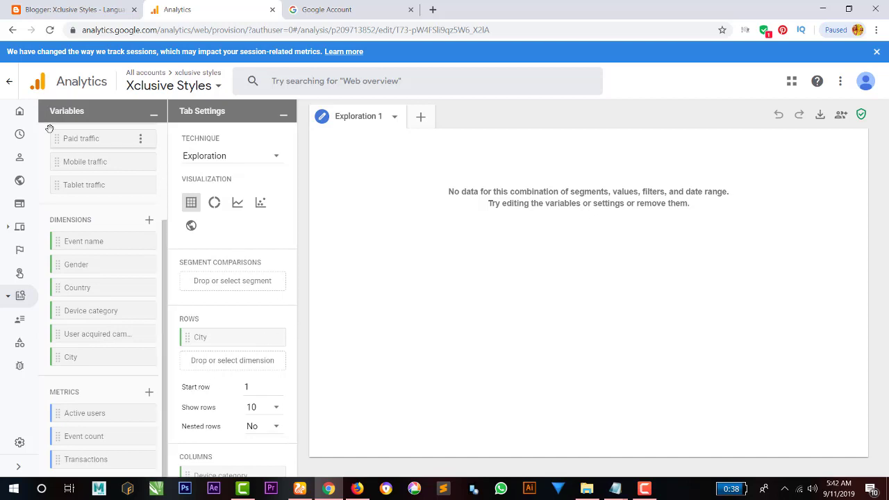
# - Return to Home and view the users chart for yesterday, for today, and again for the last 7 days
pyautogui.click(20, 111)
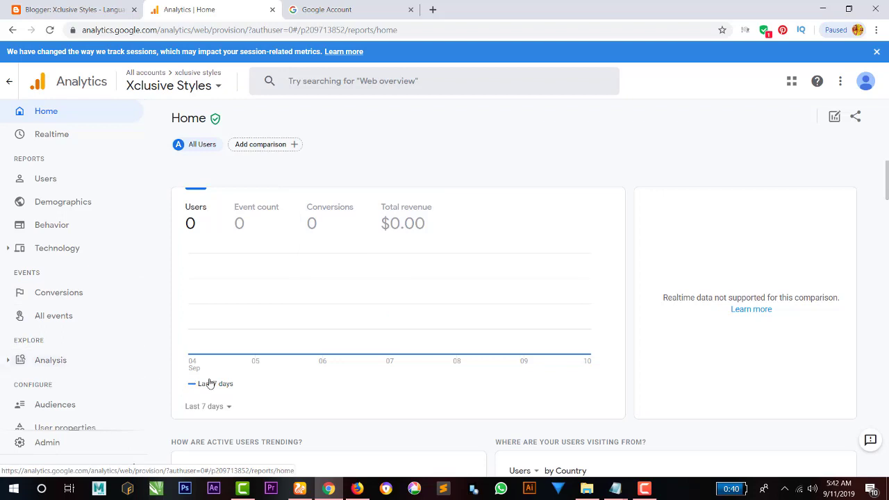
pyautogui.click(216, 407)
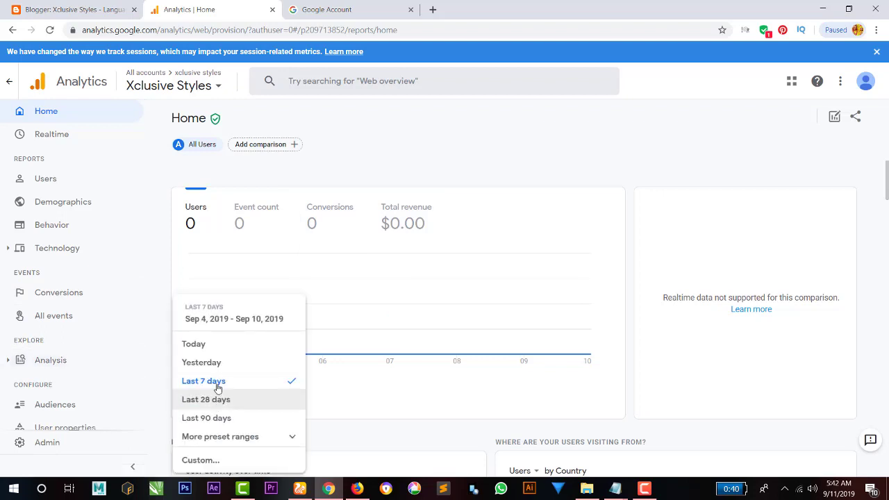
pyautogui.click(213, 363)
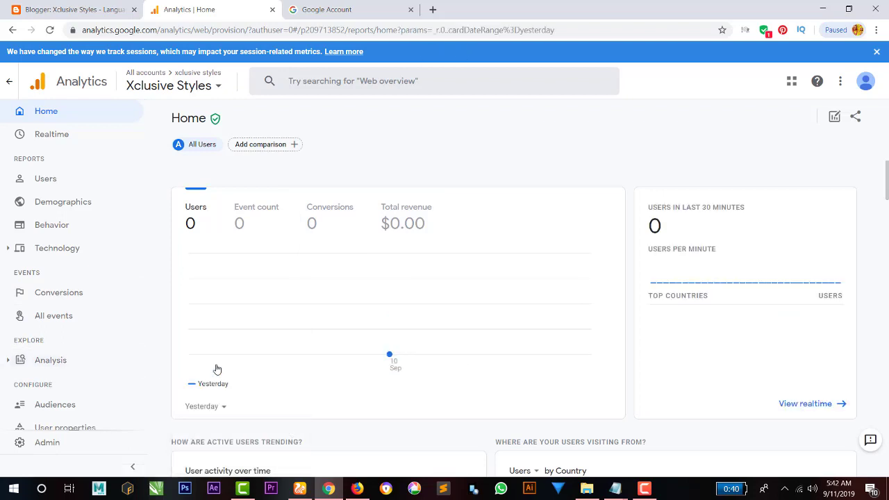
pyautogui.click(216, 407)
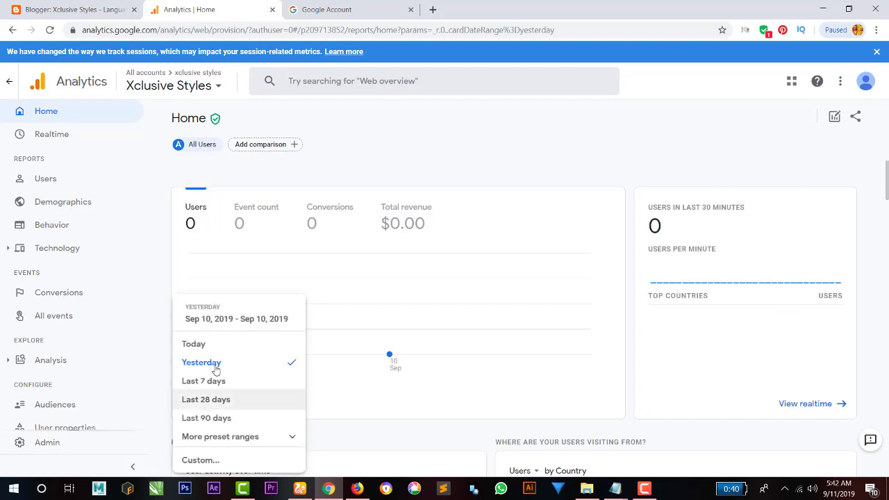
pyautogui.click(214, 346)
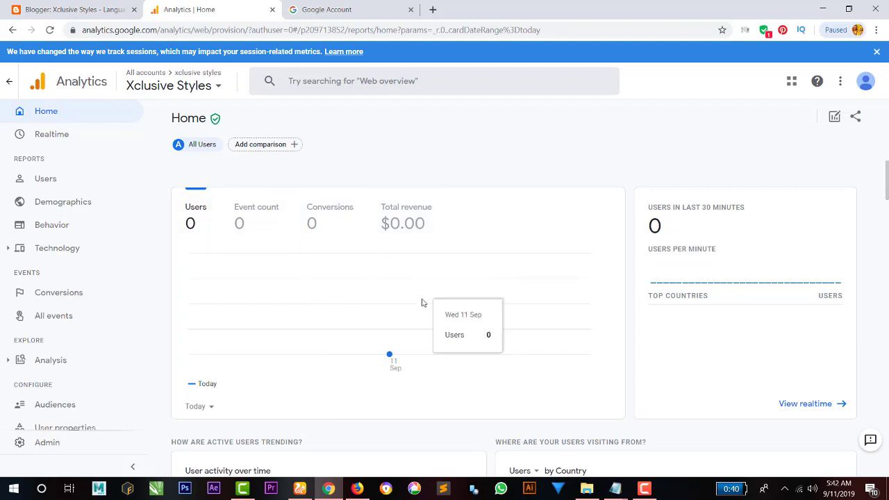
pyautogui.scroll(-5, 422, 312)
pyautogui.scroll(5, 426, 312)
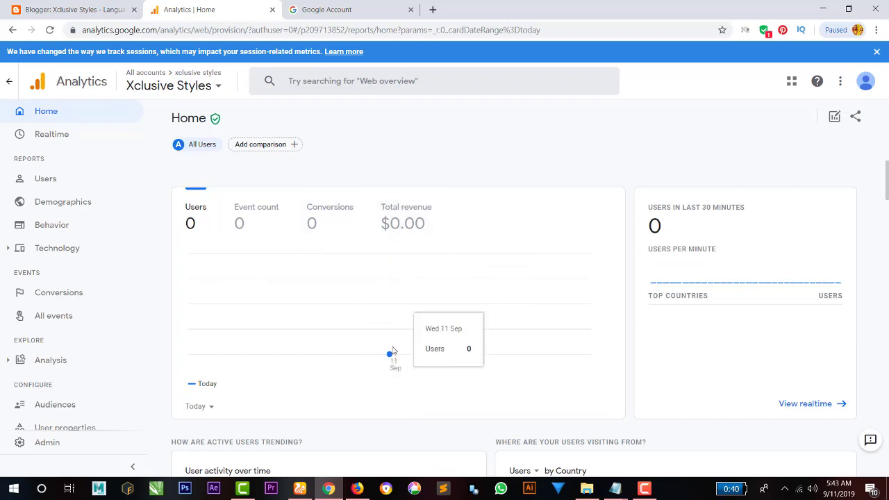
pyautogui.click(210, 408)
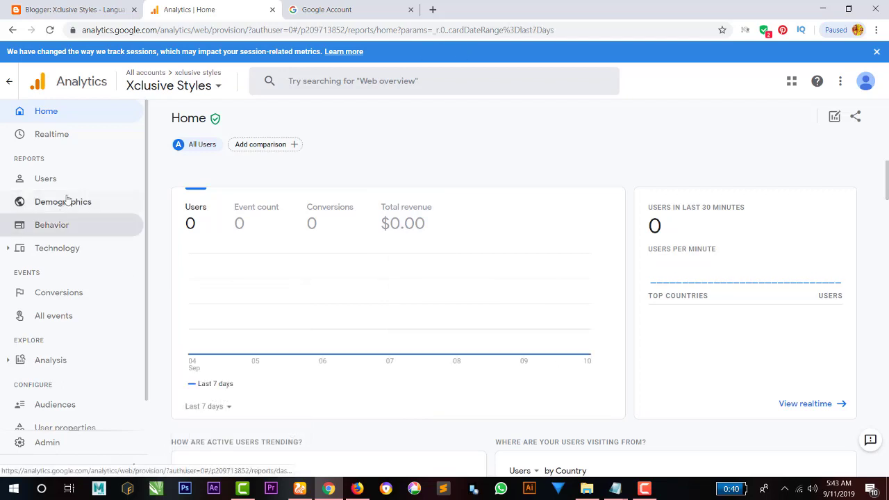
# - Go back to the Analysis overview with its templates and saved analyses, then return to Home
pyautogui.scroll(-1, 55, 182)
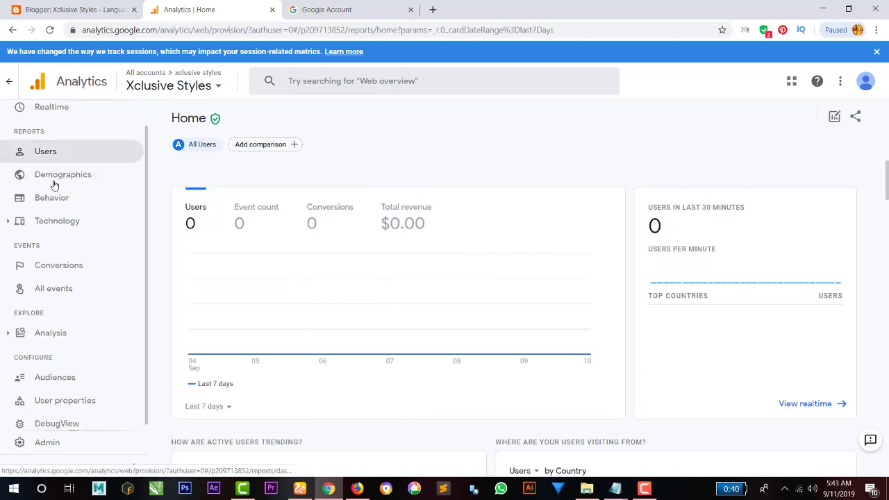
pyautogui.click(9, 85)
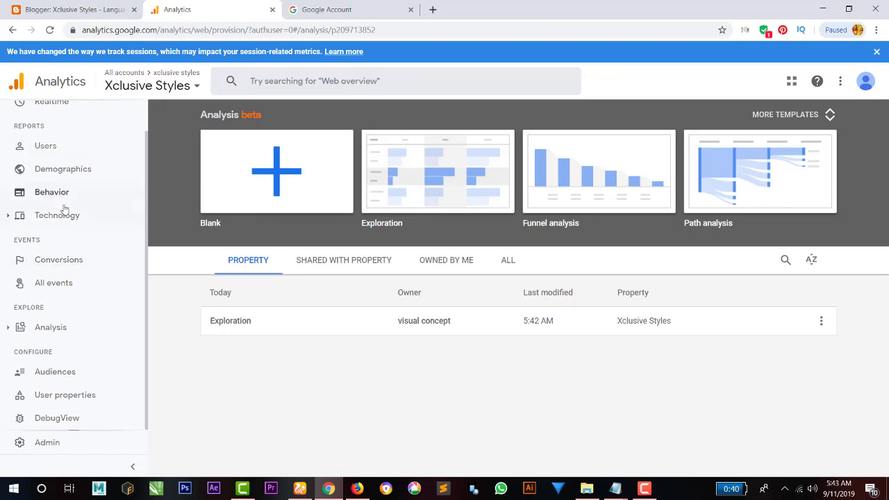
pyautogui.scroll(1, 65, 141)
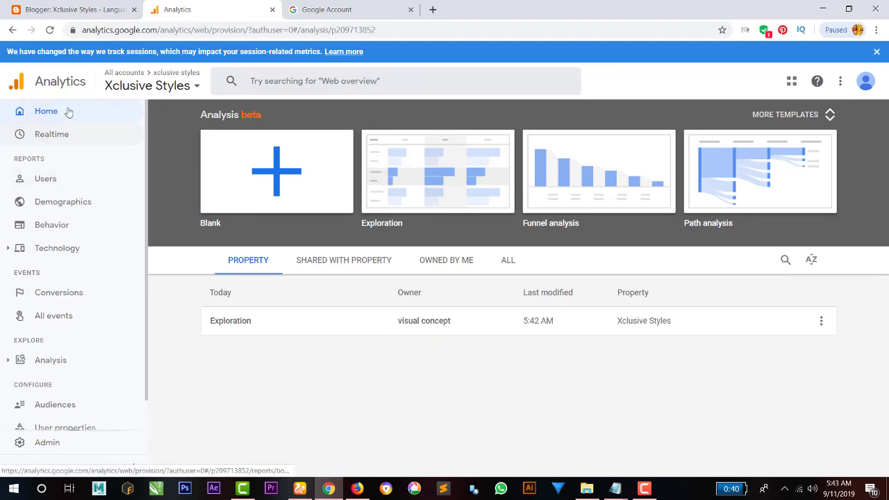
pyautogui.click(68, 112)
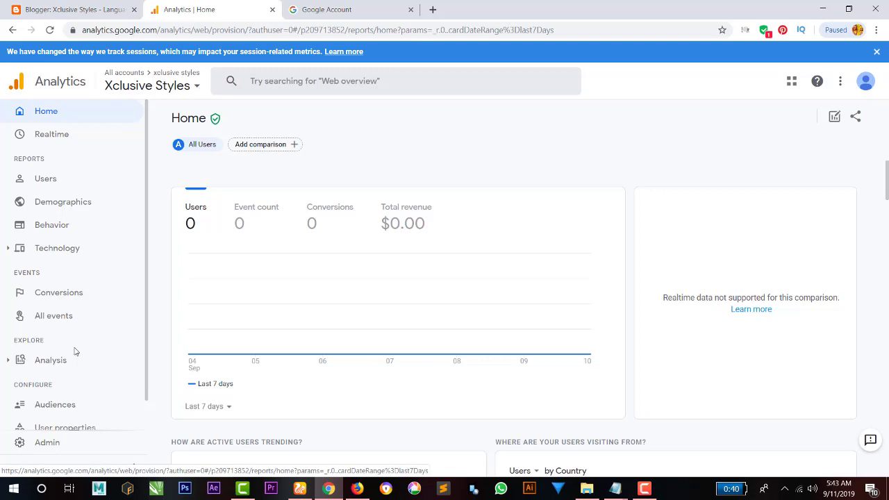
# - Open DebugView and look over its event timeline, top events and active user properties
pyautogui.scroll(-1, 73, 360)
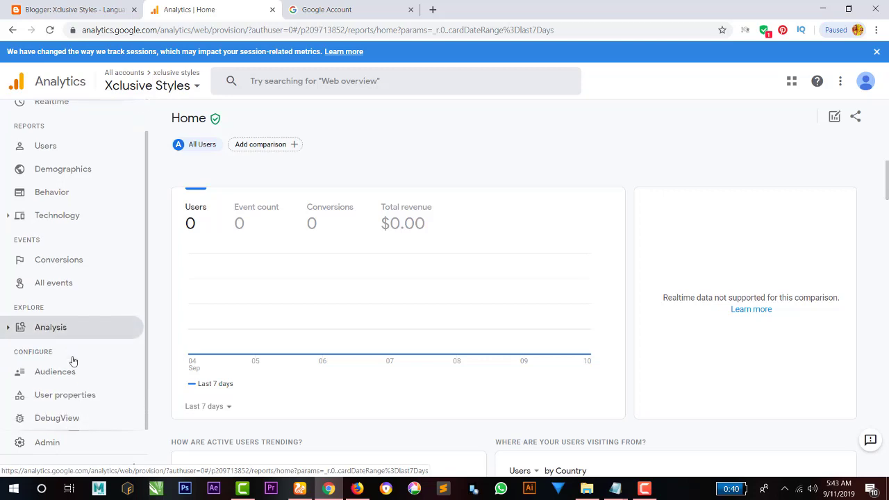
pyautogui.scroll(1, 72, 354)
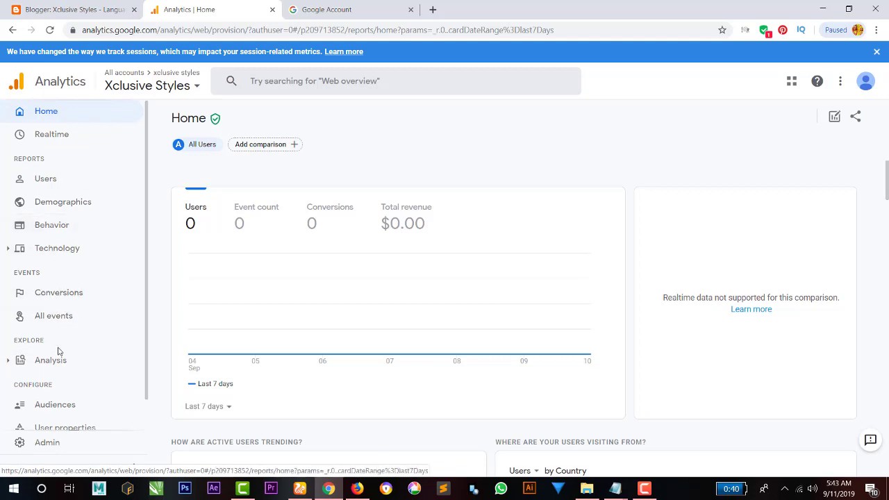
pyautogui.scroll(-1, 60, 351)
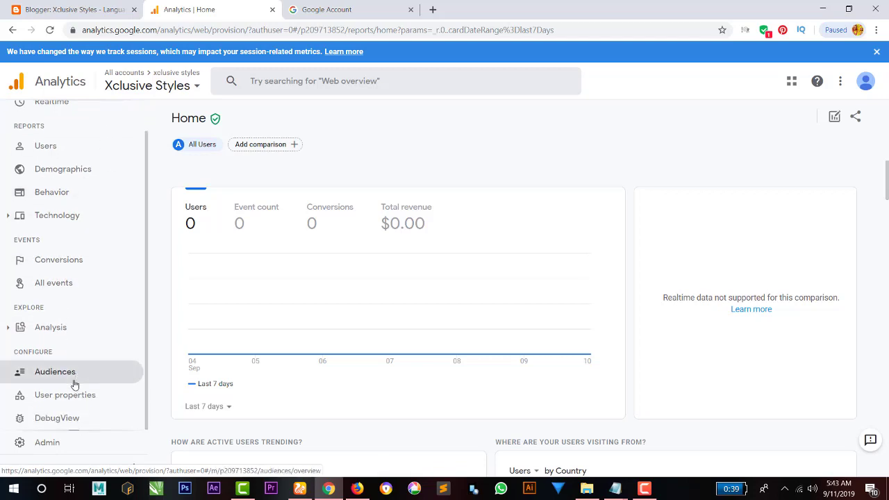
pyautogui.click(70, 422)
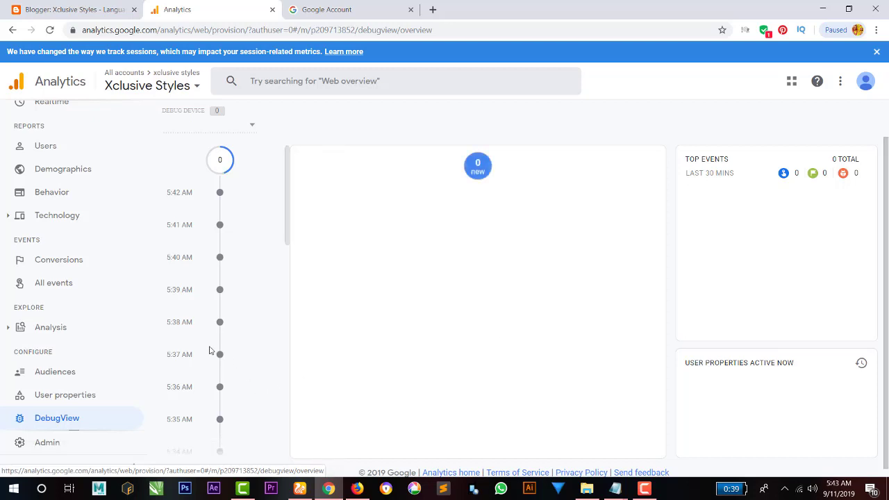
# - Open a new Google Ads link setup in the property's admin settings and read the help article on Edit user permissions
pyautogui.click(74, 448)
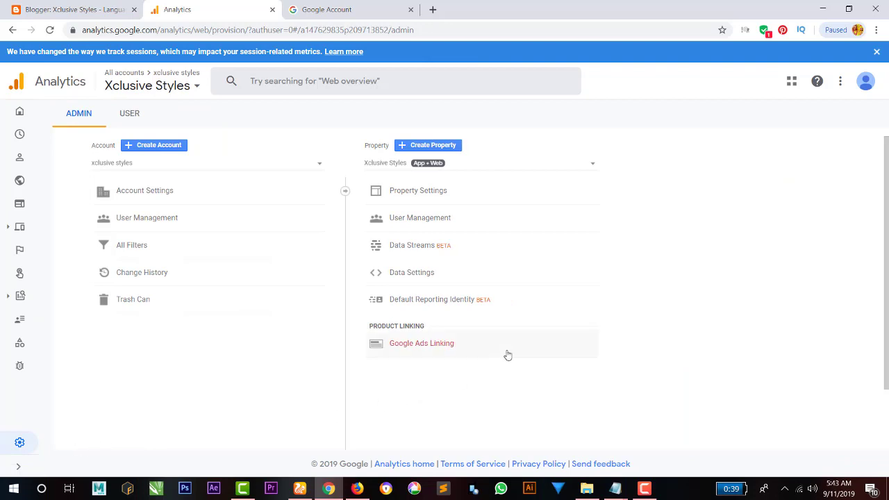
pyautogui.click(431, 346)
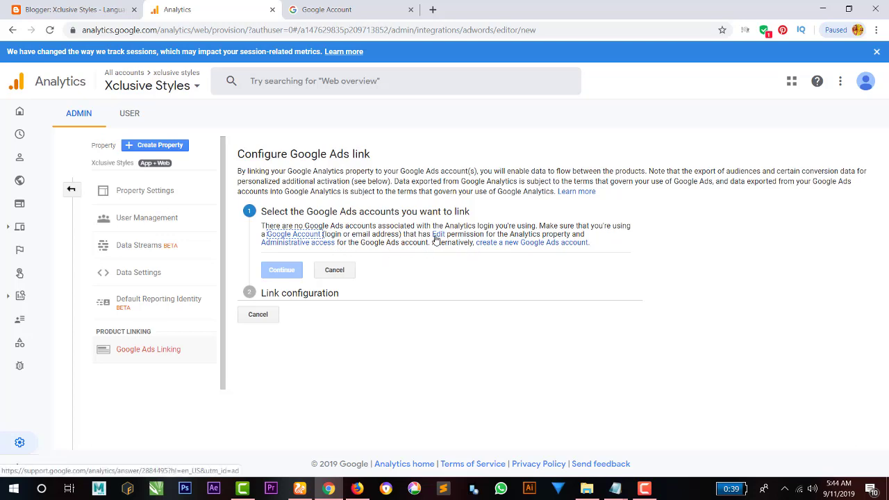
pyautogui.click(440, 235)
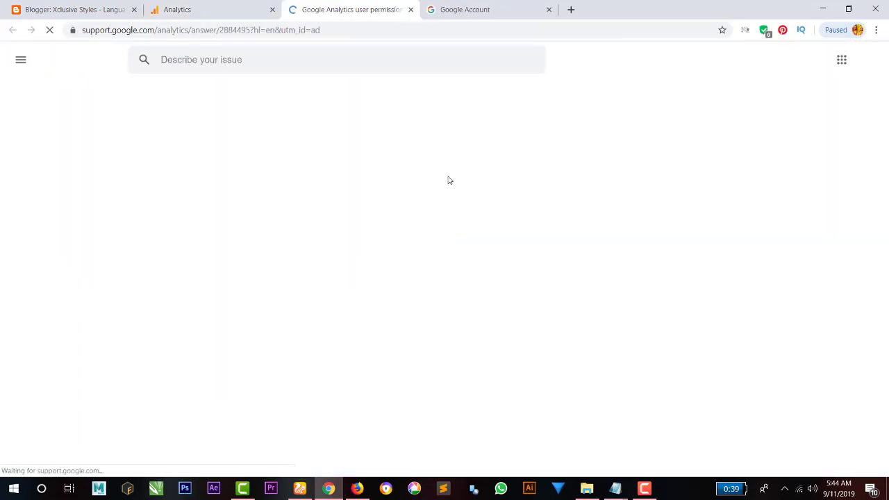
pyautogui.scroll(-3, 437, 255)
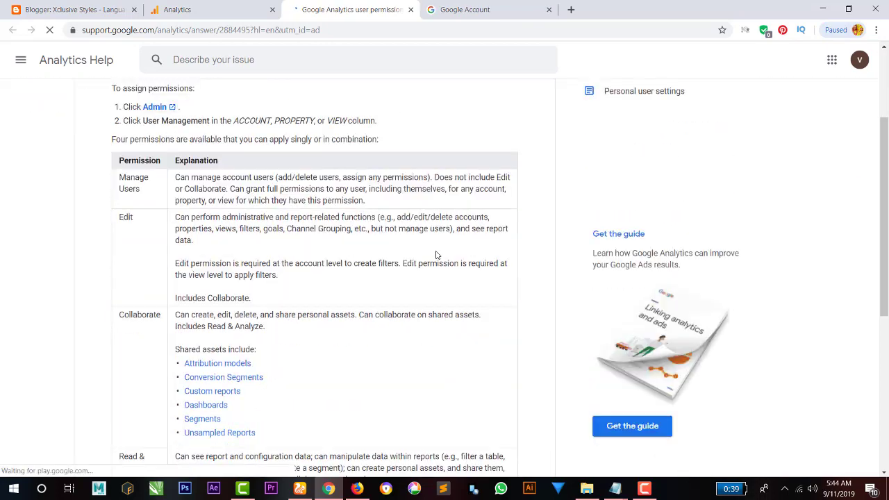
pyautogui.scroll(-3, 436, 255)
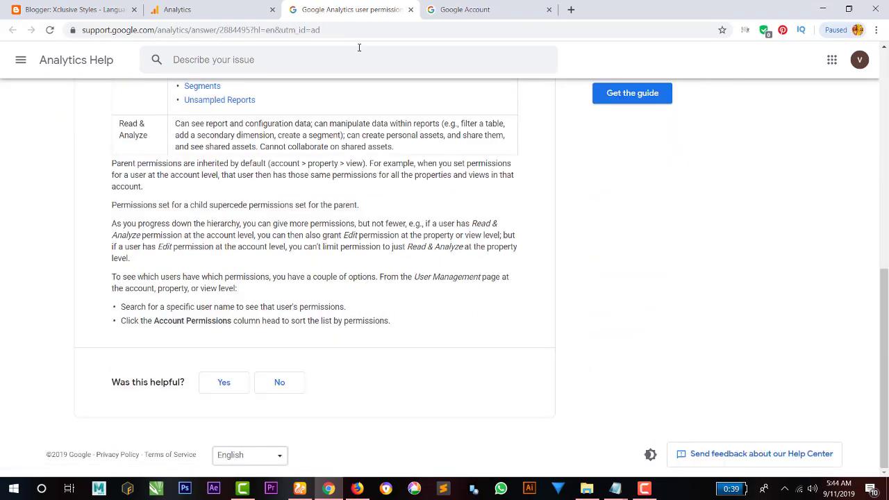
pyautogui.scroll(6, 377, 198)
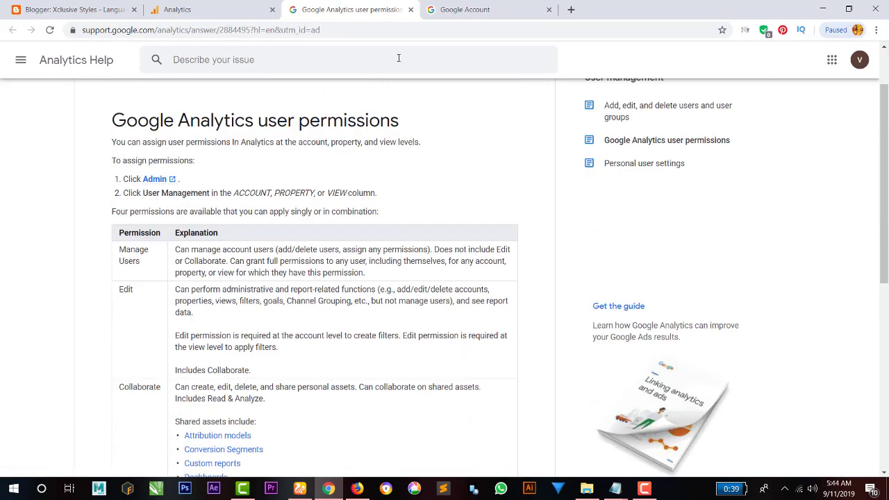
pyautogui.click(410, 9)
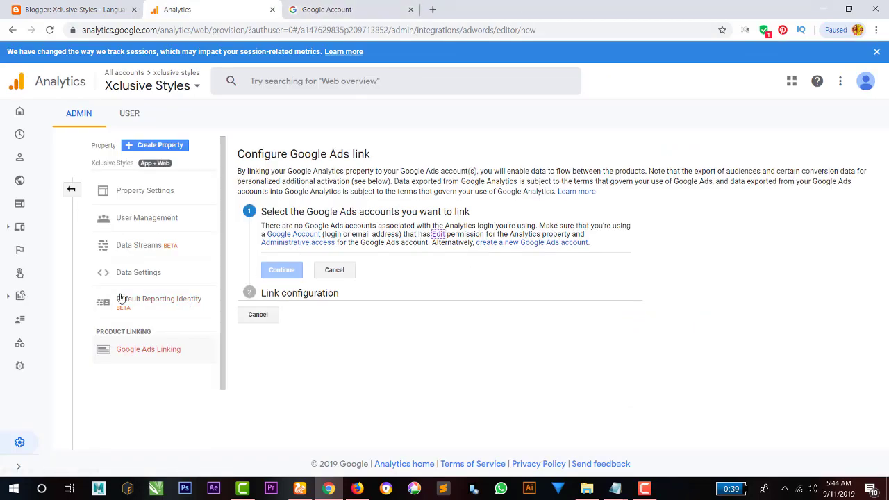
# - Open the Property Settings of Xclusive Styles, review the property details and save them
pyautogui.click(142, 196)
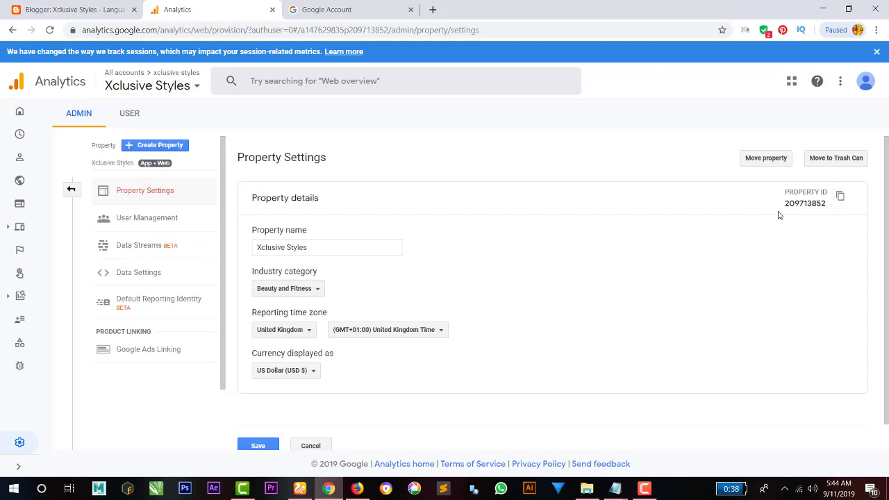
pyautogui.click(259, 446)
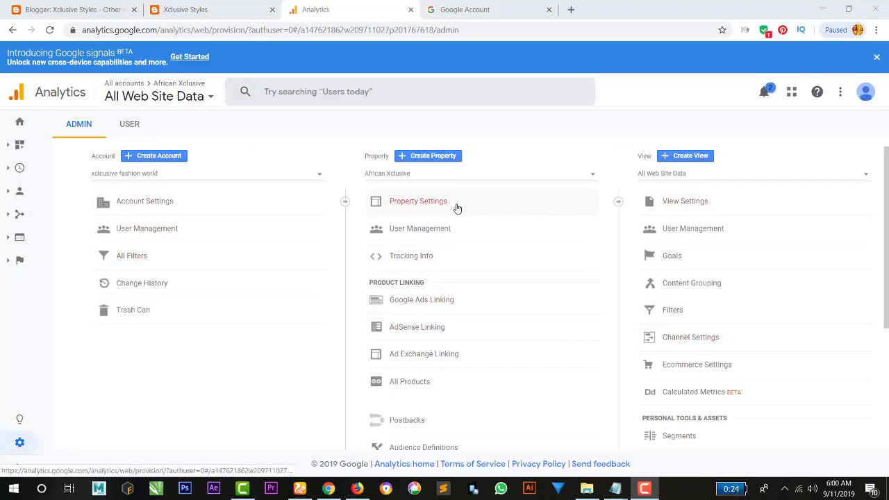
# - Open the African Xclusive property's settings and display its tracking code page
pyautogui.click(419, 201)
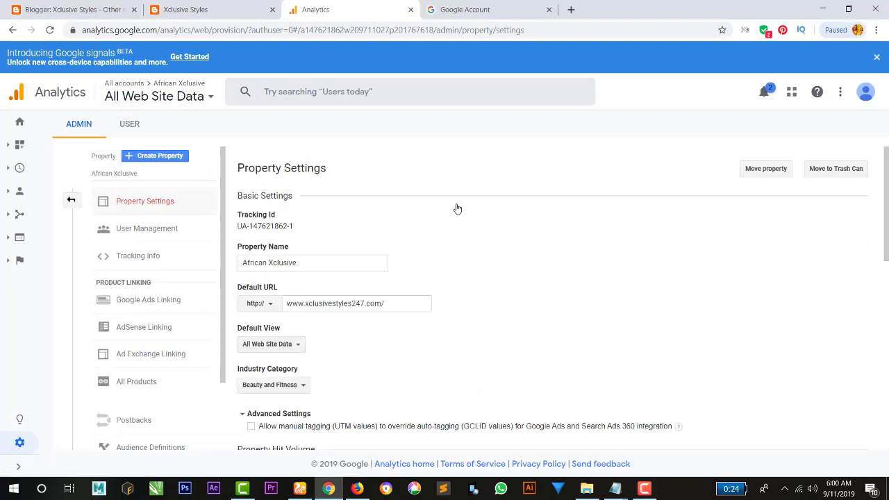
pyautogui.click(166, 258)
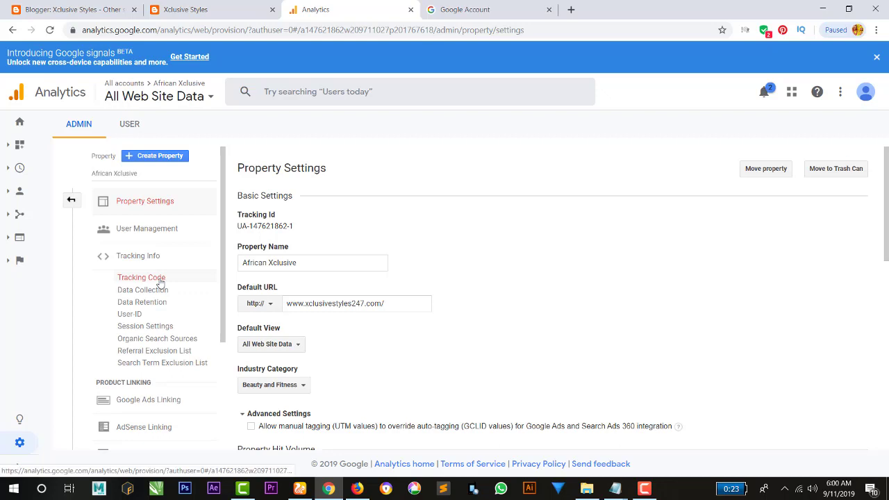
pyautogui.click(160, 281)
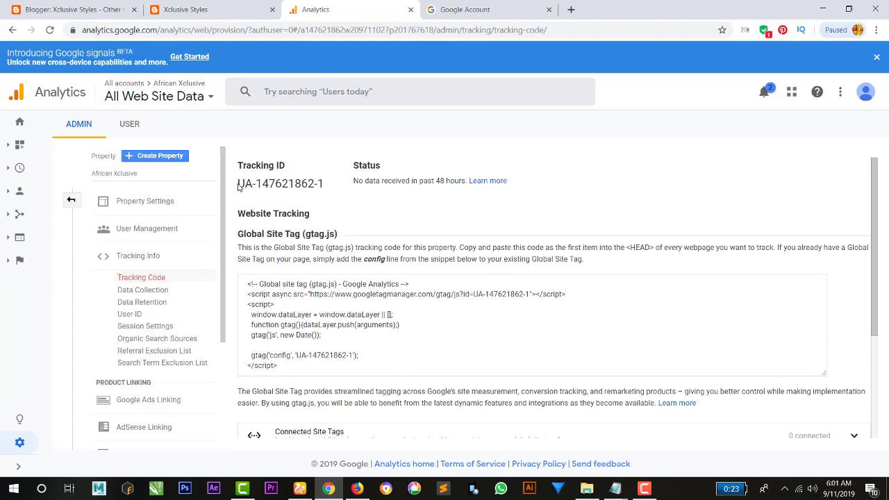
# - Copy the African Xclusive property's tracking ID
pyautogui.moveTo(239, 184); pyautogui.dragTo(324, 184)
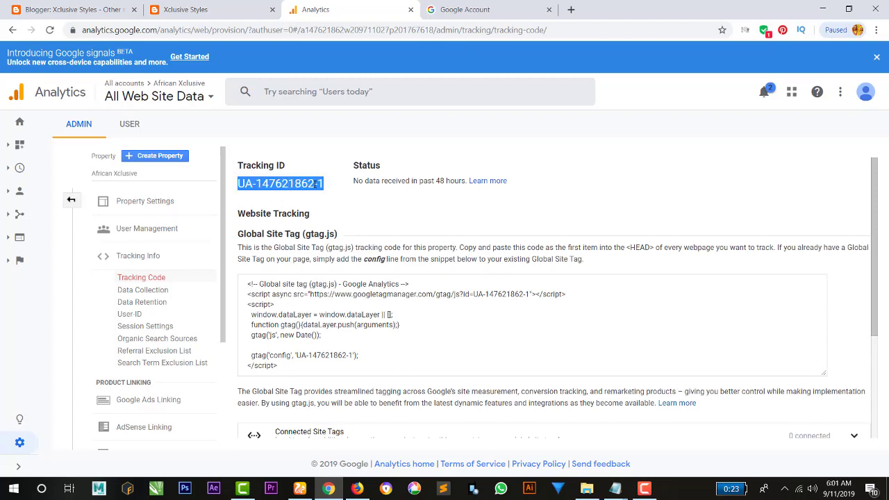
pyautogui.rightClick(310, 185)
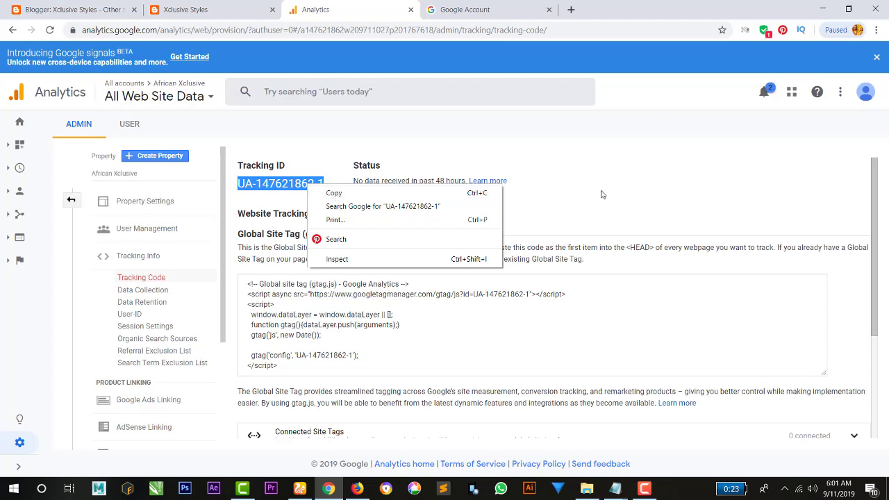
pyautogui.click(334, 194)
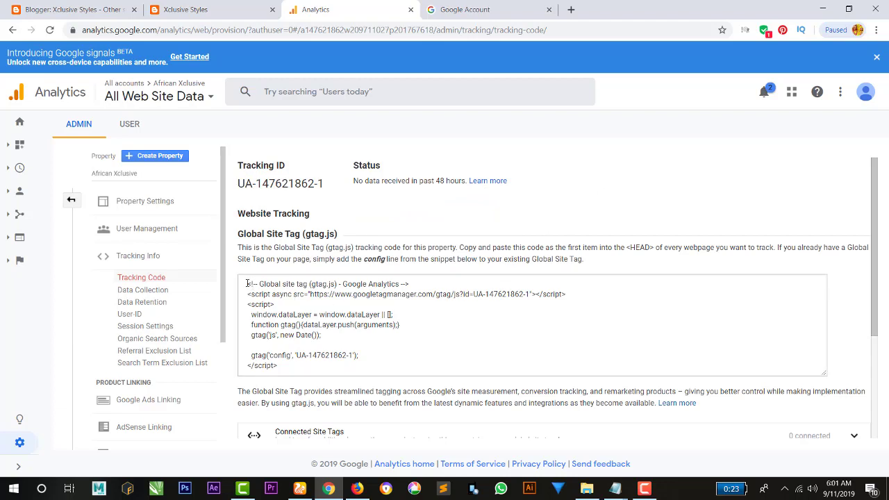
# - Copy the entire Global Site Tag (gtag.js) snippet of the African Xclusive property
pyautogui.moveTo(247, 284); pyautogui.dragTo(346, 373)
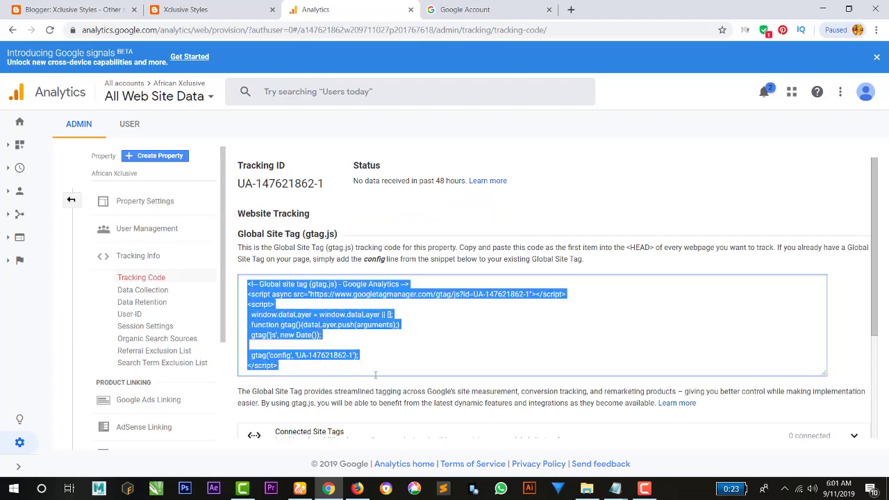
pyautogui.rightClick(347, 315)
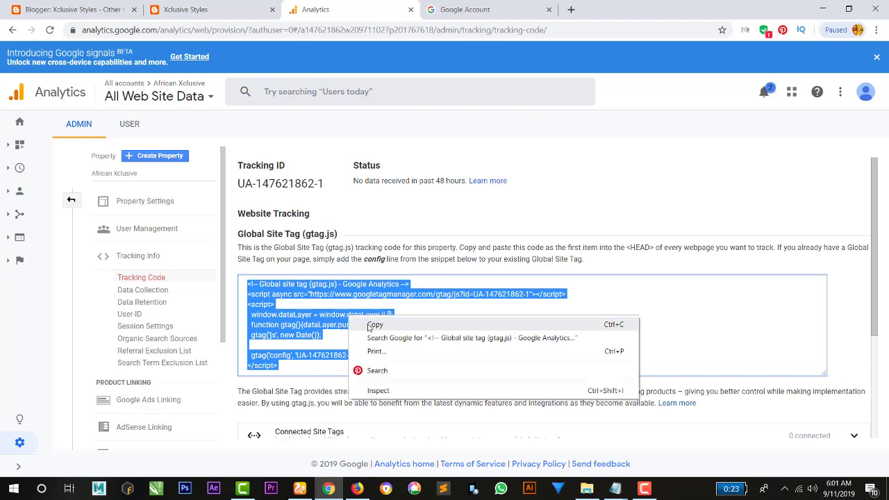
pyautogui.click(369, 324)
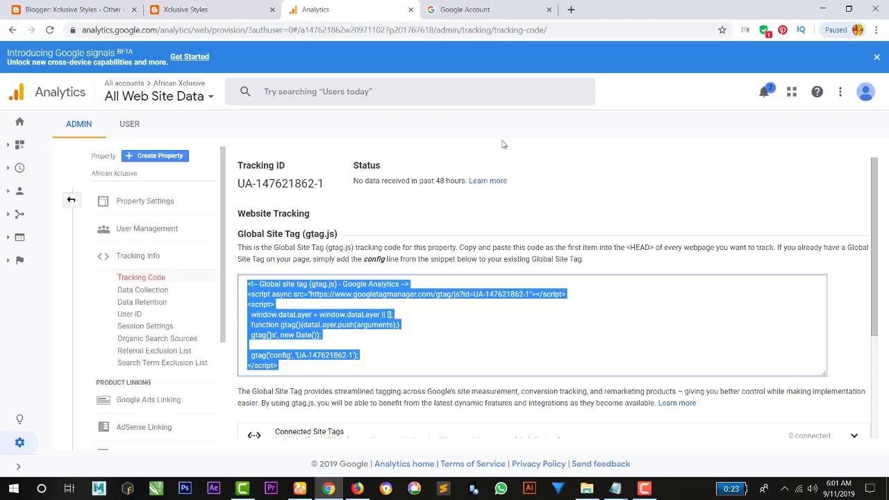
# - Switch to Blogger, discard the unsaved Other settings changes and open the Xclusive Styles theme's HTML for editing
pyautogui.click(97, 15)
pyautogui.scroll(3, 68, 184)
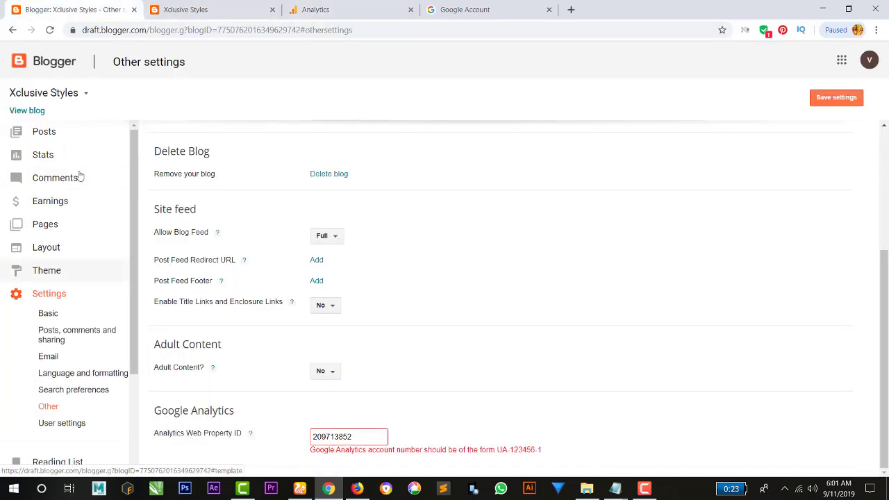
pyautogui.click(59, 271)
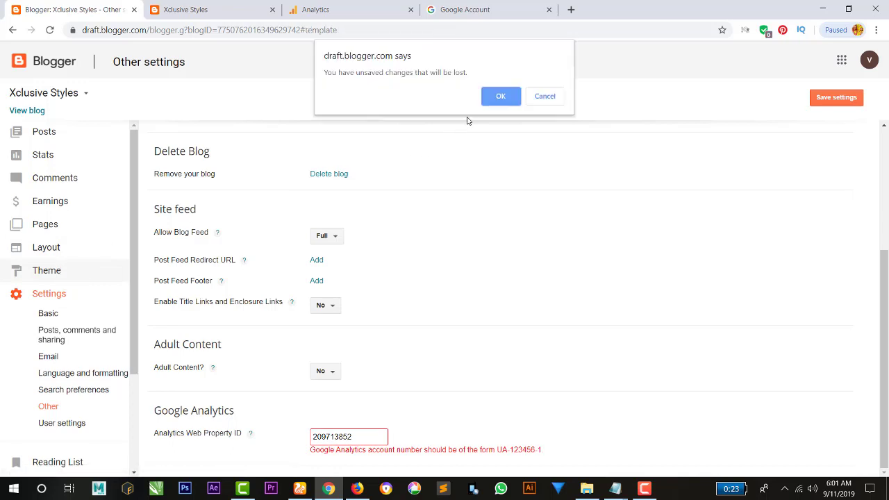
pyautogui.click(509, 96)
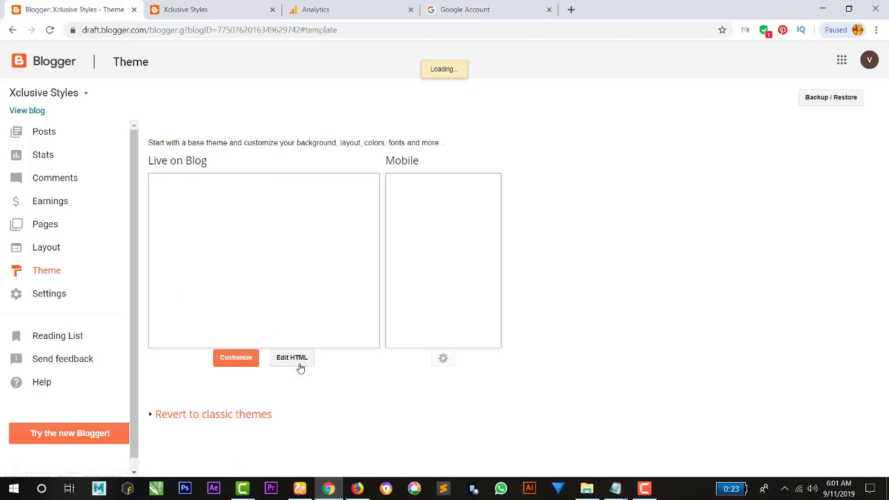
pyautogui.scroll(-2, 486, 375)
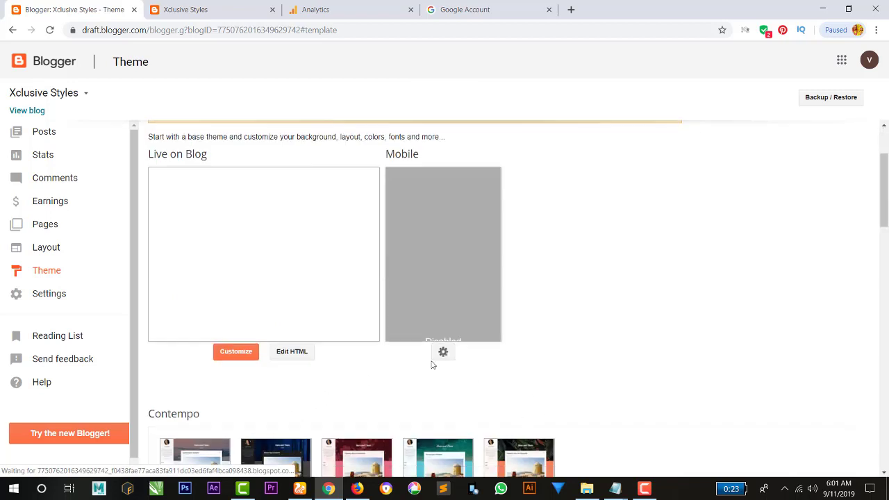
pyautogui.click(293, 352)
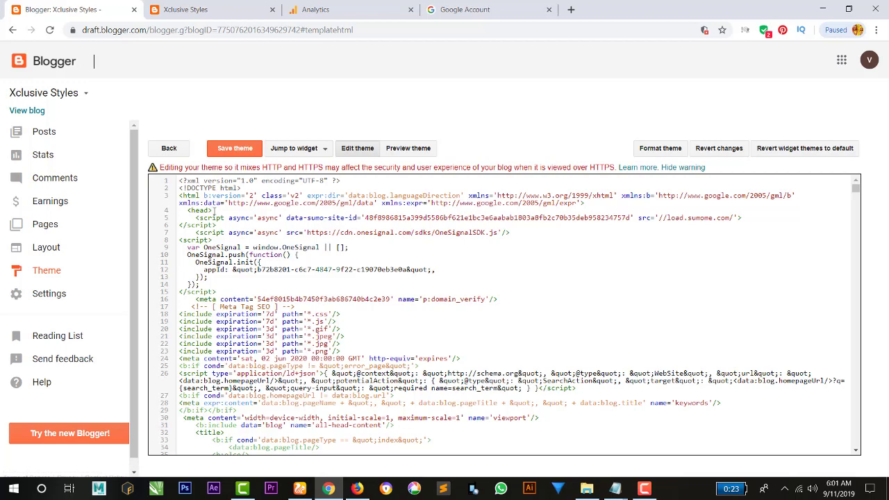
# - Paste the copied Global Site Tag snippet on its own line directly below the opening <head> tag of the theme's HTML
pyautogui.click(214, 210)
pyautogui.press('Return')
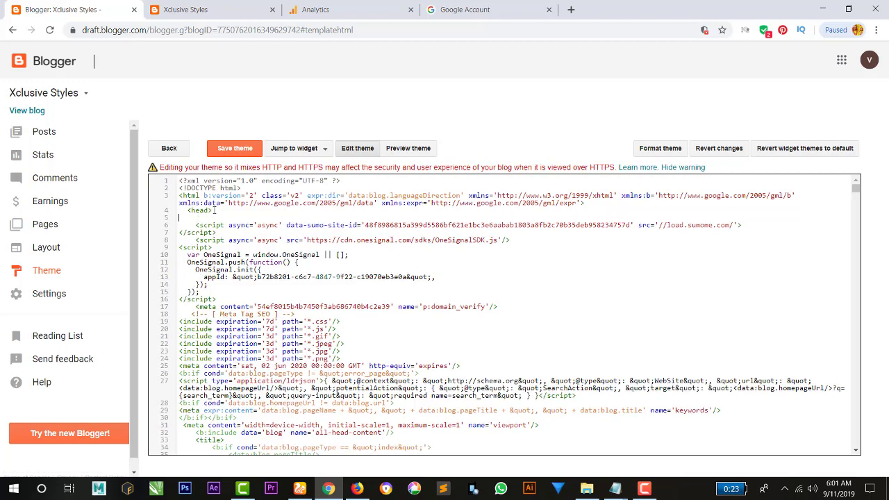
pyautogui.hotkey('ctrl', 'v')
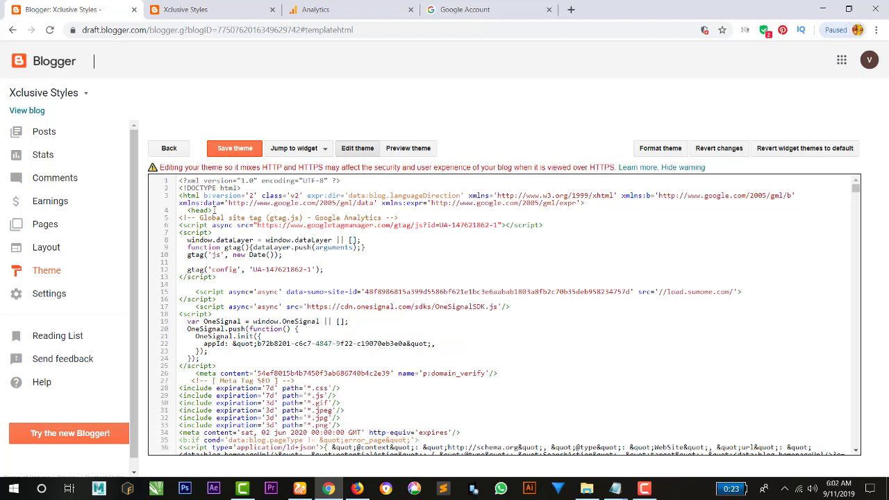
pyautogui.press('BackSpace')
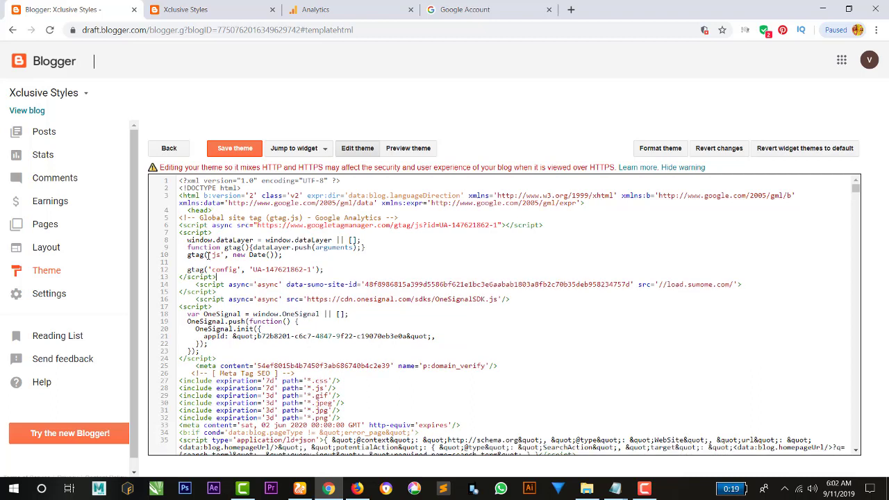
# - Delete the pasted Global Site Tag snippet and its leftover line from the theme's HTML
pyautogui.moveTo(218, 278); pyautogui.dragTo(179, 217)
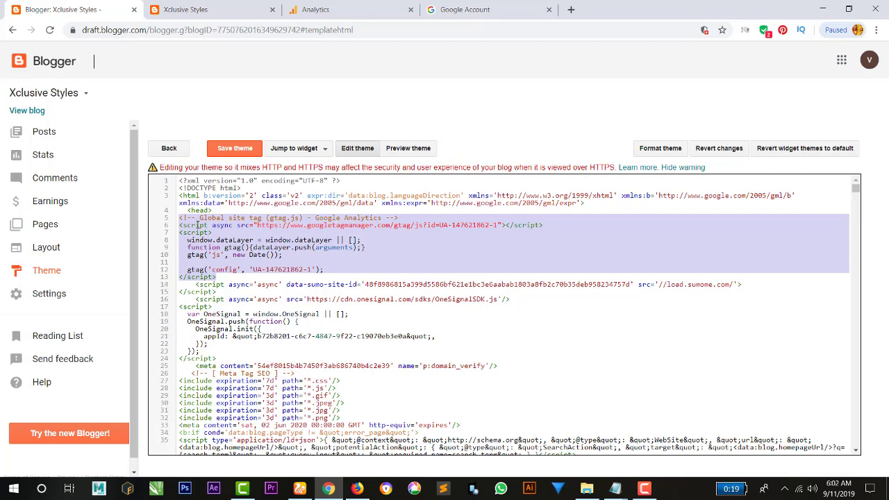
pyautogui.press('BackSpace')
pyautogui.press('BackSpace')
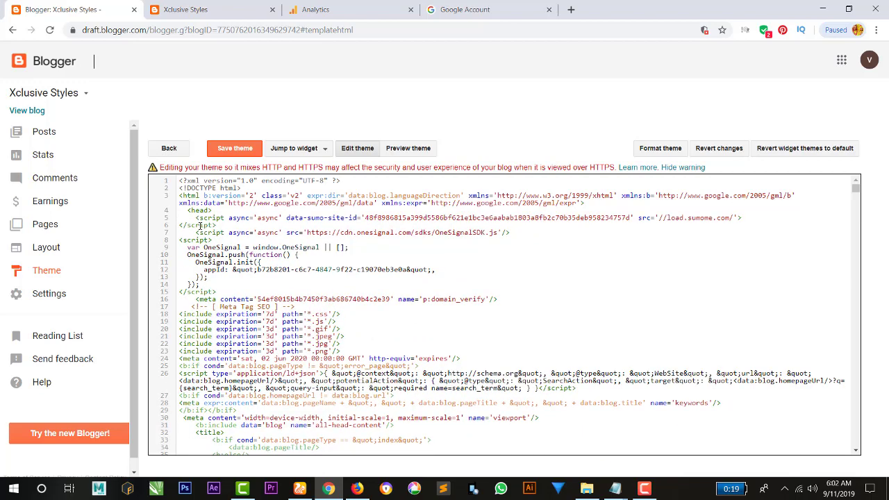
# - Return to the blog's Other settings and display the Google Analytics section with the Analytics Web Property ID
pyautogui.click(71, 296)
pyautogui.scroll(-2, 91, 346)
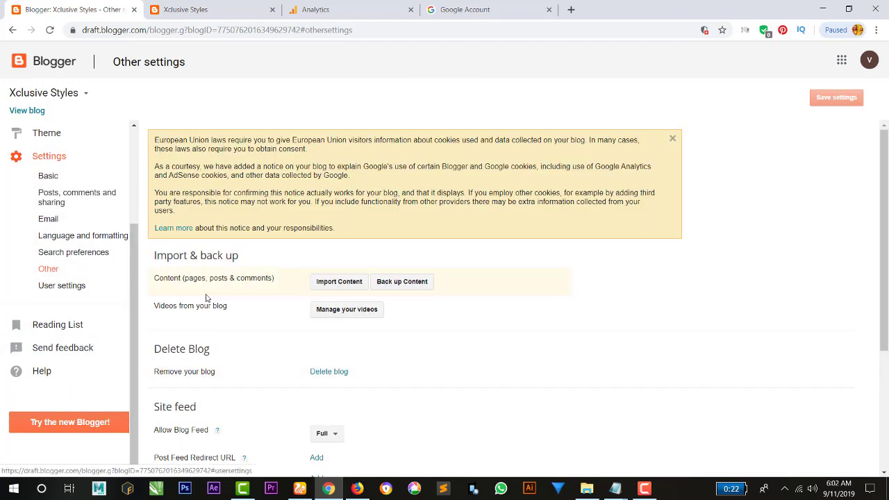
pyautogui.scroll(-3, 451, 365)
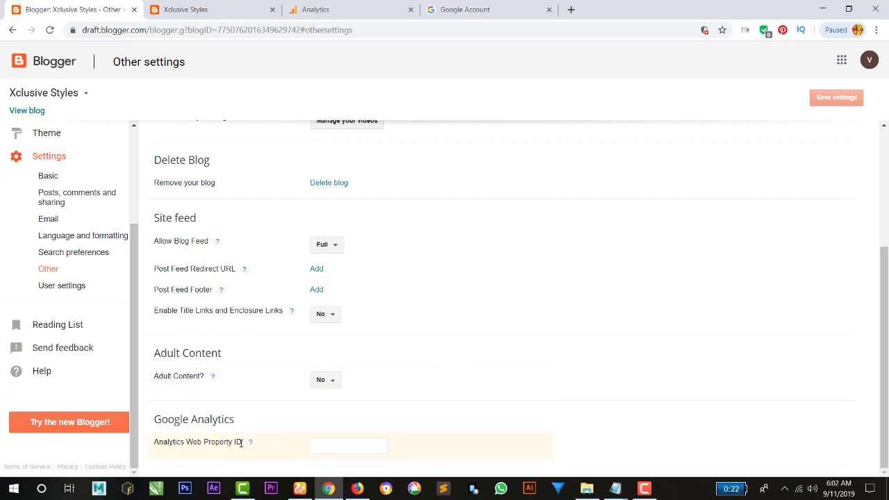
# - Switch to Google Analytics and copy the African Xclusive property's tracking ID
pyautogui.click(379, 14)
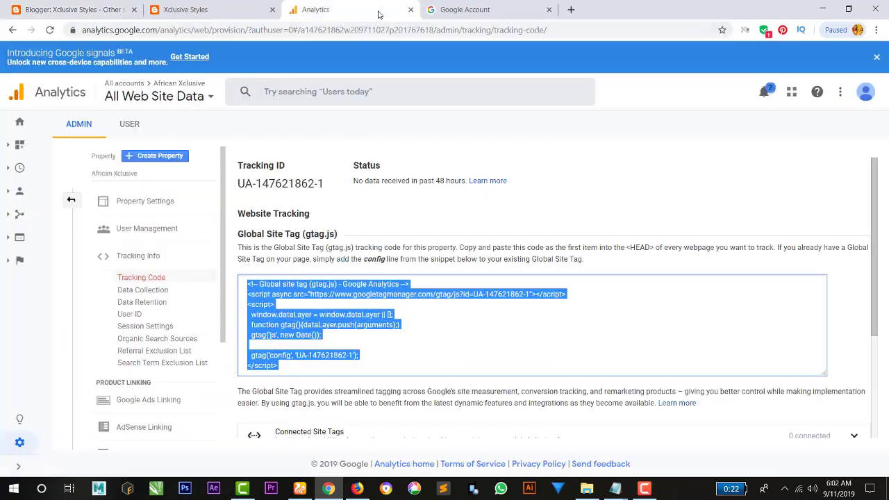
pyautogui.moveTo(324, 183); pyautogui.dragTo(238, 184)
pyautogui.rightClick(259, 183)
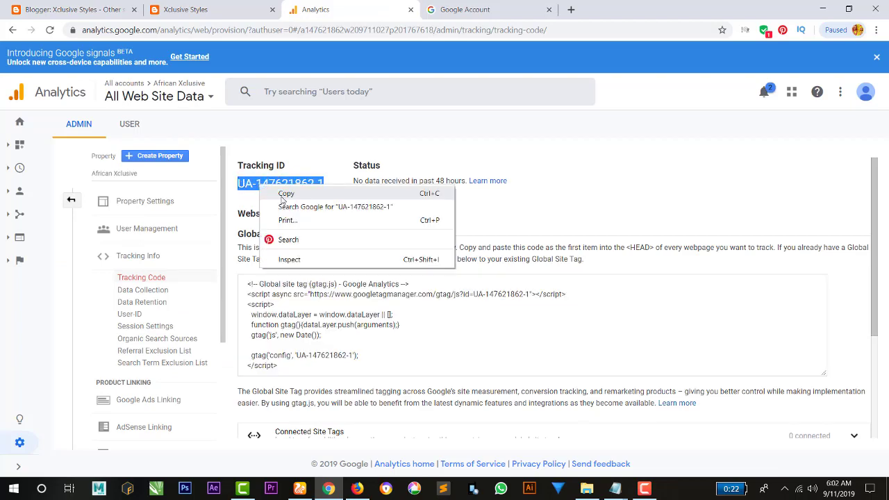
pyautogui.click(291, 196)
# - Return to Blogger, paste the copied tracking ID as the Analytics Web Property ID and save the settings
pyautogui.click(202, 16)
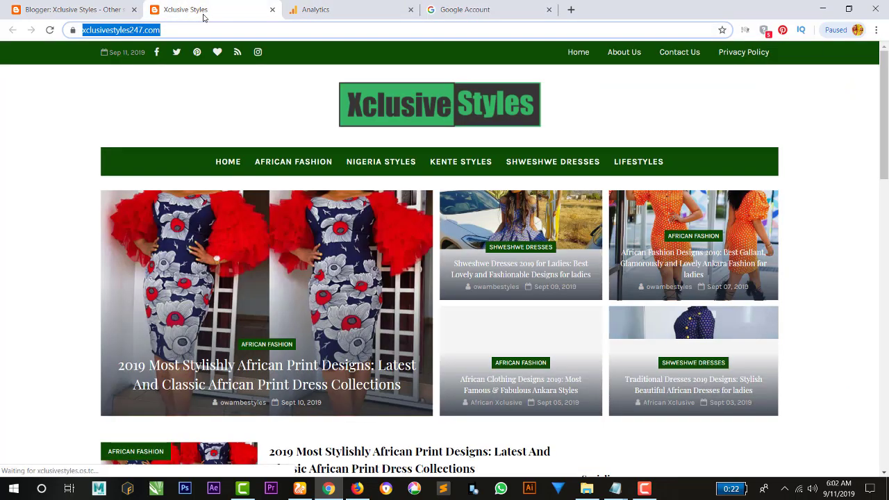
pyautogui.click(104, 10)
pyautogui.click(344, 450)
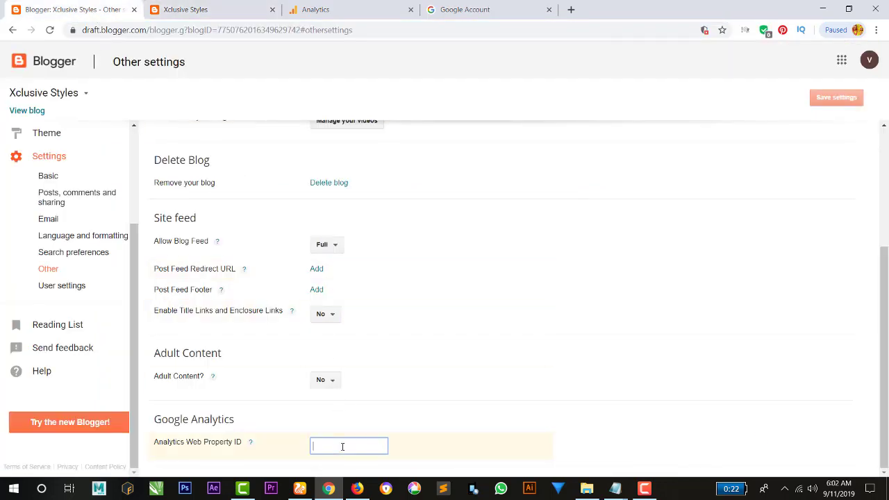
pyautogui.hotkey('ctrl', 'v')
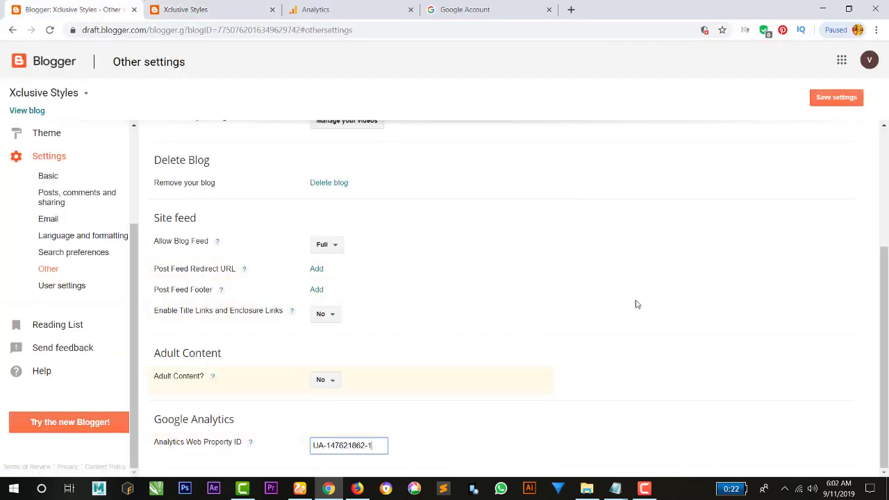
pyautogui.click(827, 101)
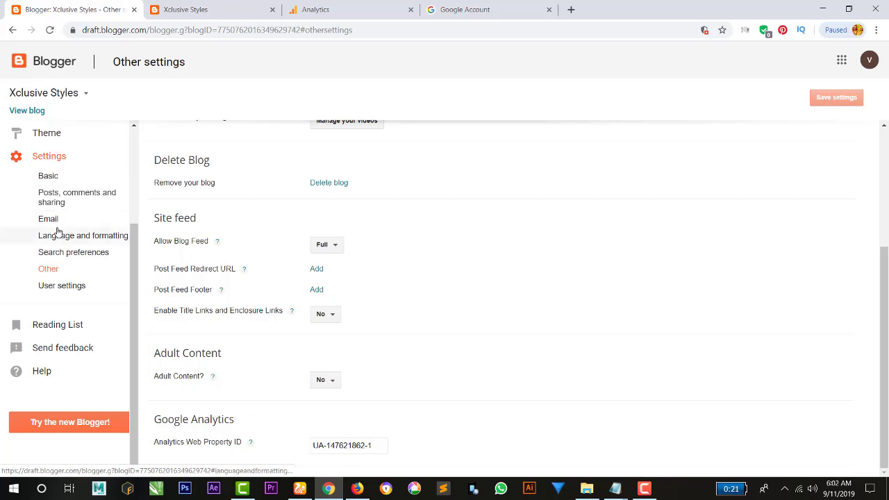
# - Look at the blog's post list, return to Other settings and review them from Import & back up to Google Analytics
pyautogui.scroll(3, 66, 230)
pyautogui.click(61, 139)
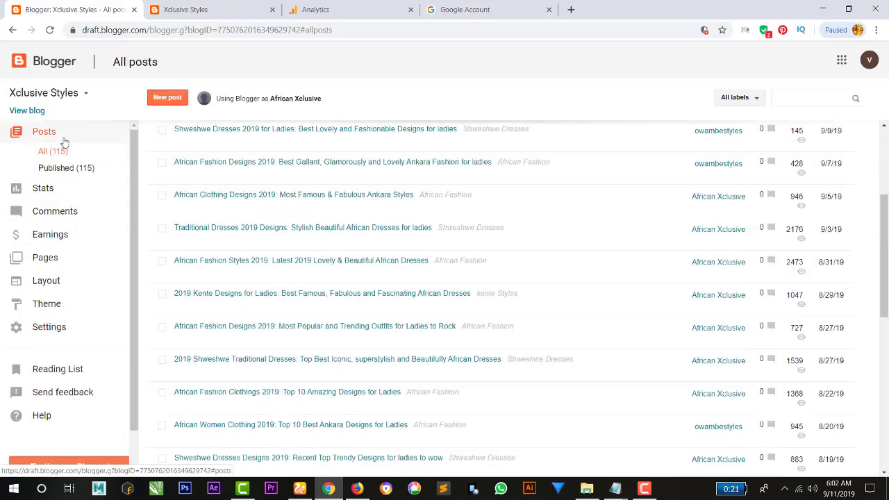
pyautogui.click(56, 329)
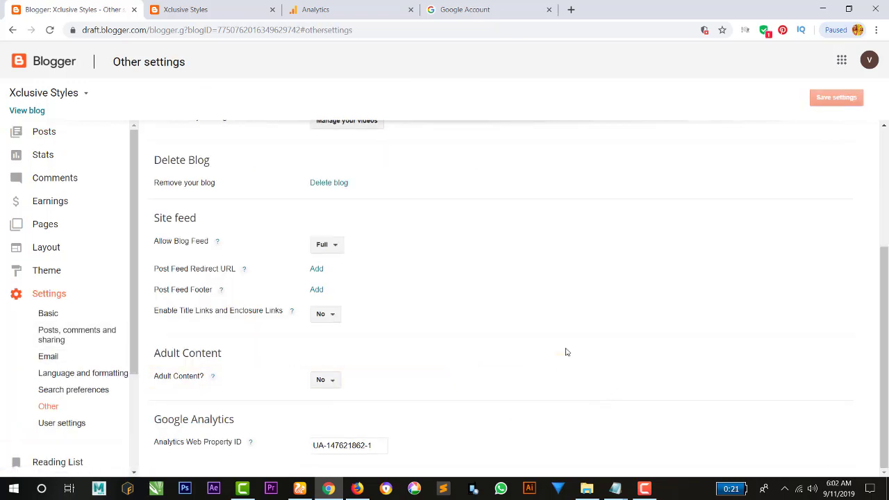
pyautogui.scroll(3, 486, 319)
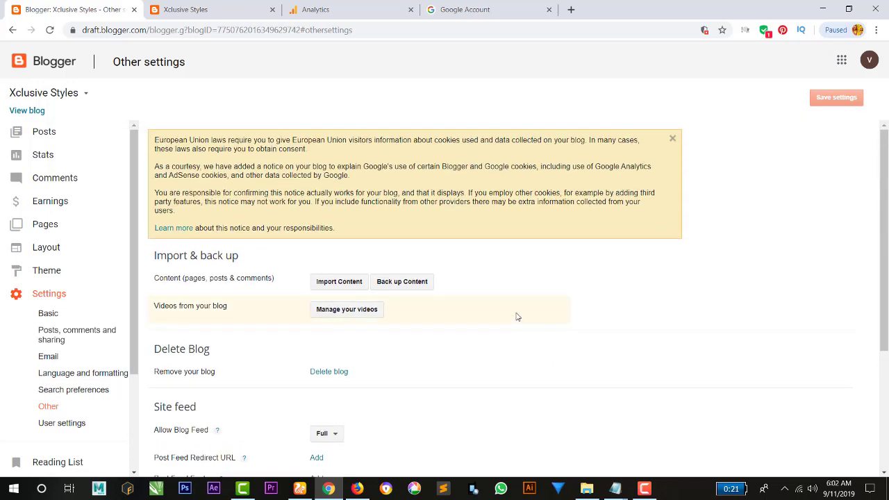
pyautogui.scroll(-3, 665, 346)
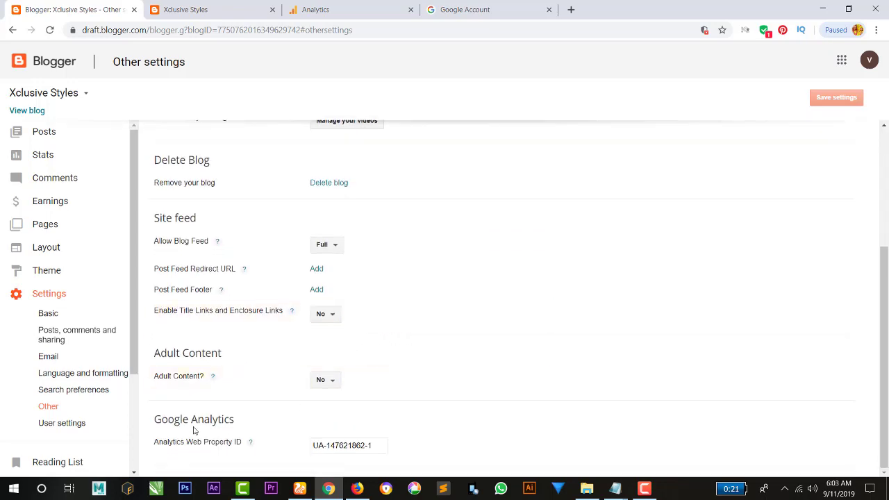
pyautogui.scroll(1, 690, 379)
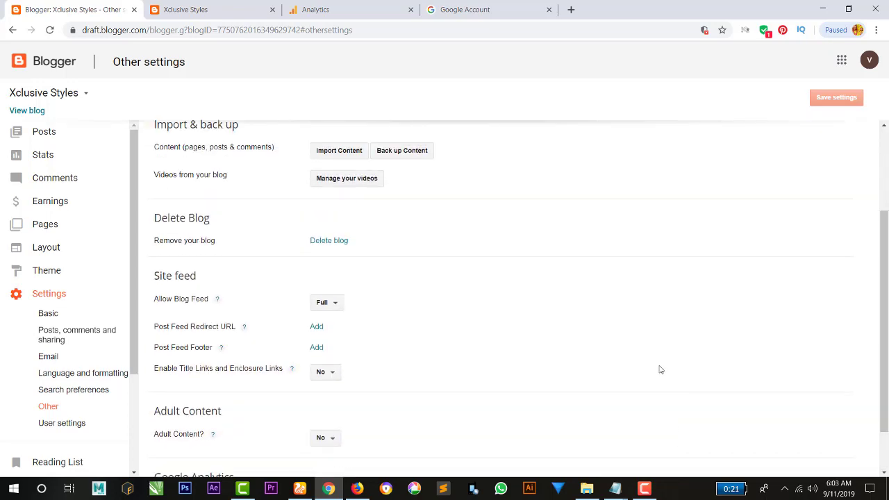
pyautogui.scroll(-1, 658, 368)
pyautogui.scroll(1, 596, 360)
pyautogui.scroll(2, 596, 360)
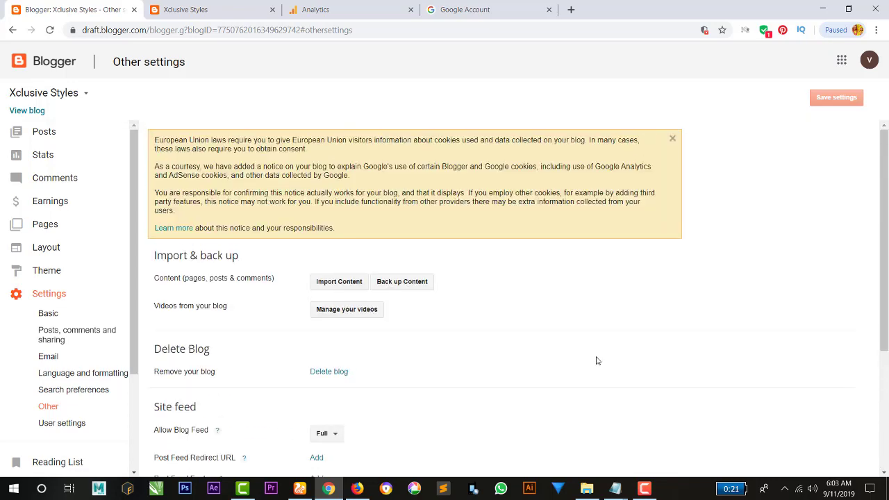
pyautogui.scroll(-3, 596, 360)
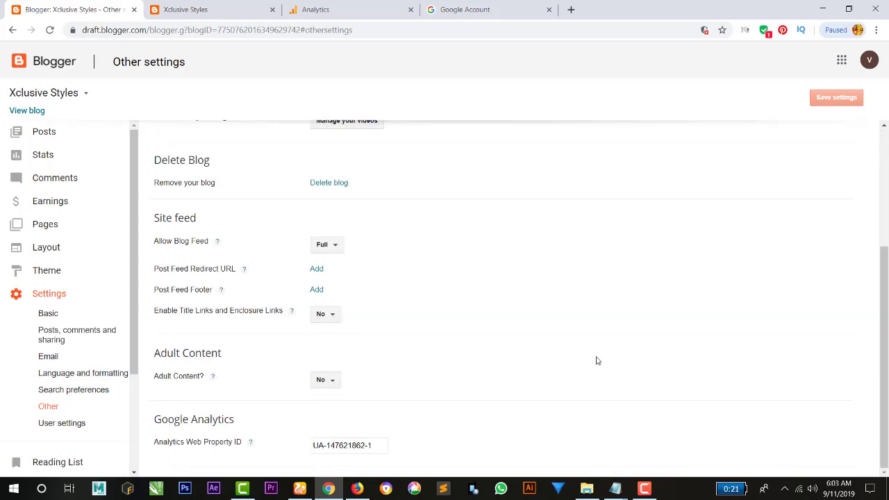
pyautogui.scroll(3, 597, 361)
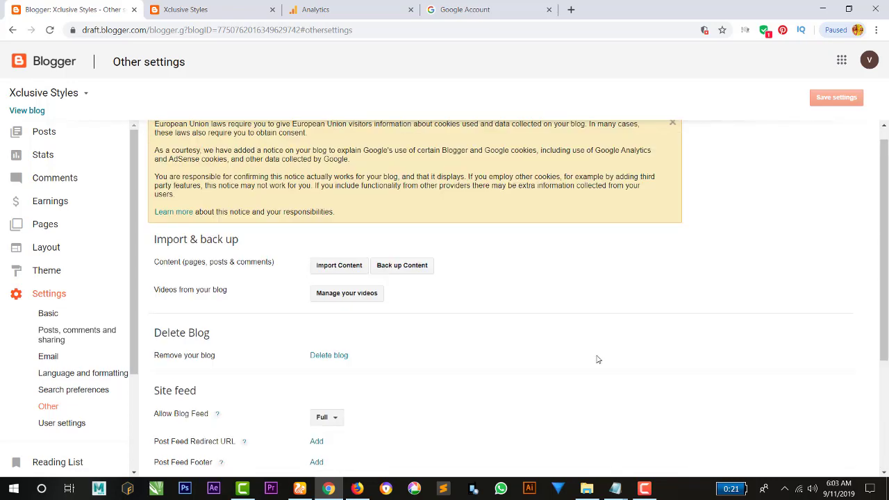
pyautogui.scroll(-3, 597, 359)
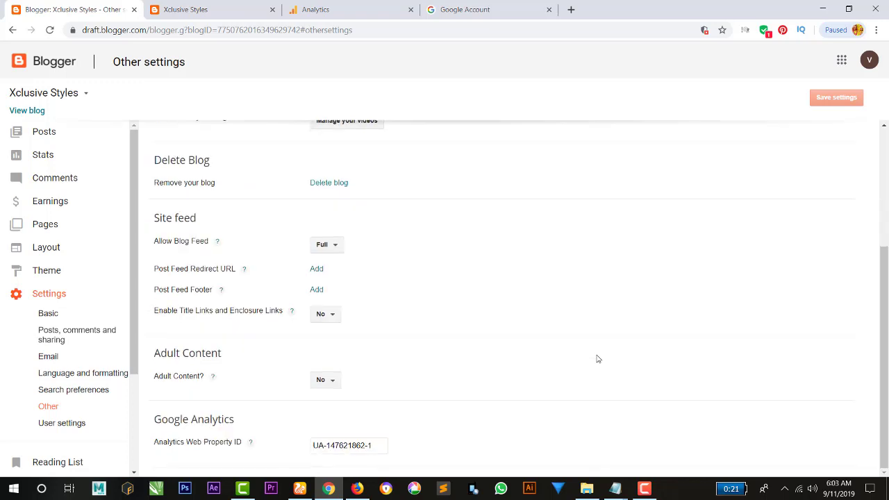